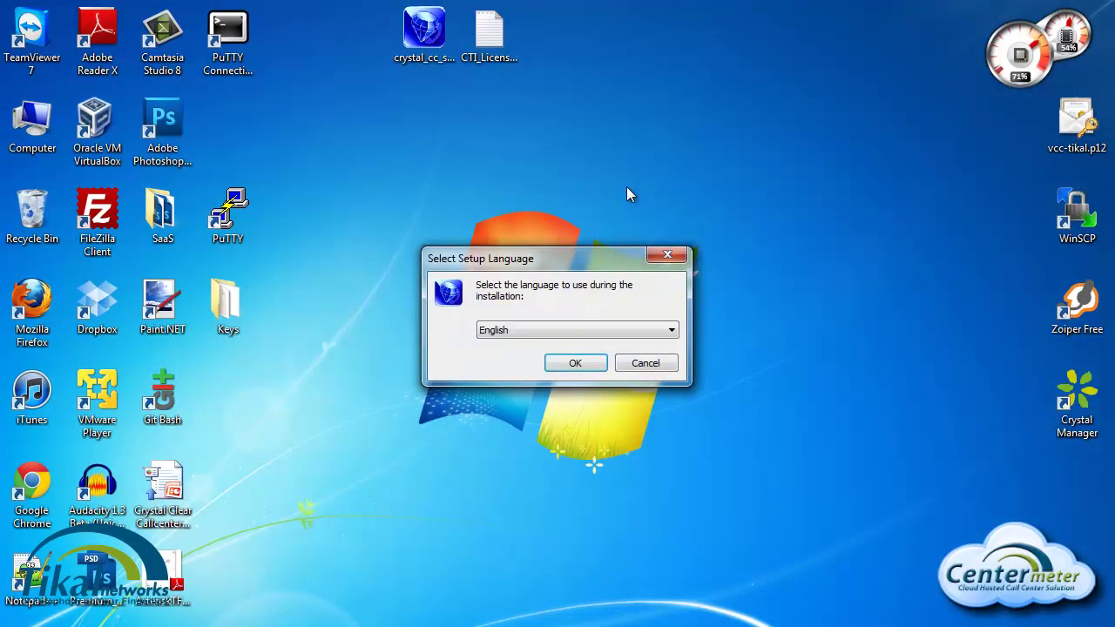
Step: Install Crystal CallCenter Client 5.1.8 in English with a desktop icon and finish setup
{"action": "left_click", "coordinate": [581, 363]}
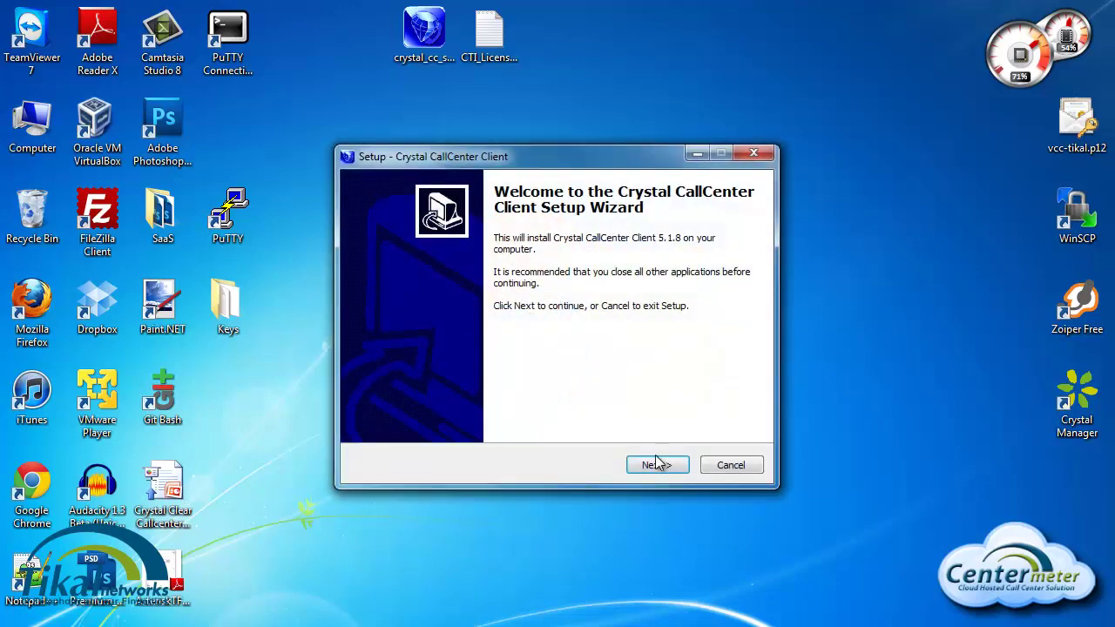
{"action": "left_click", "coordinate": [652, 467]}
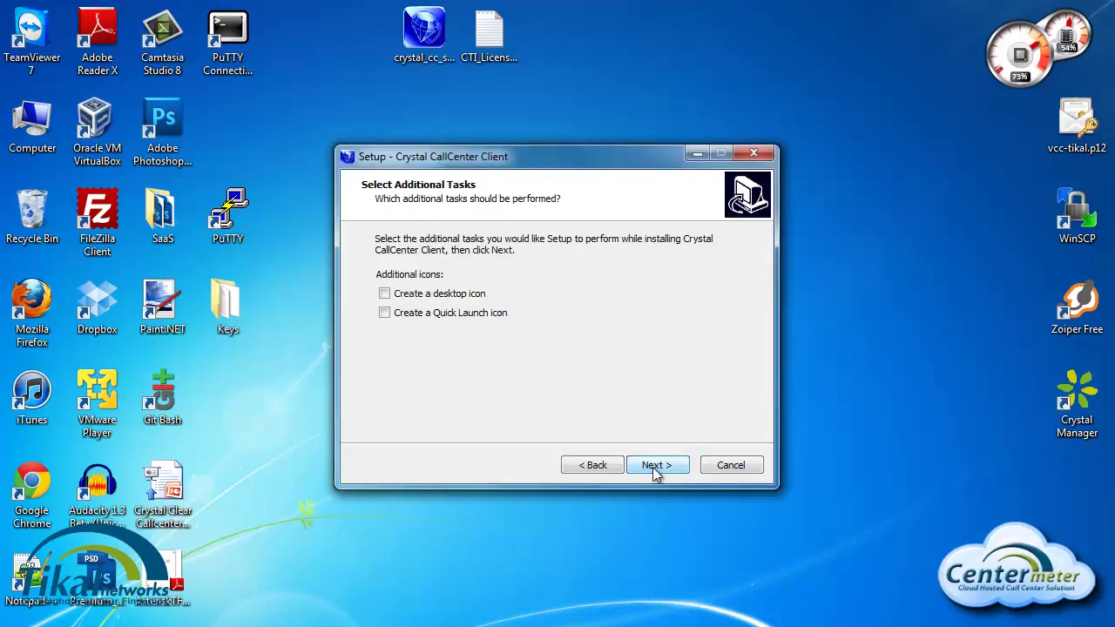
{"action": "left_click", "coordinate": [425, 299]}
{"action": "left_click", "coordinate": [666, 466]}
{"action": "left_click", "coordinate": [666, 466]}
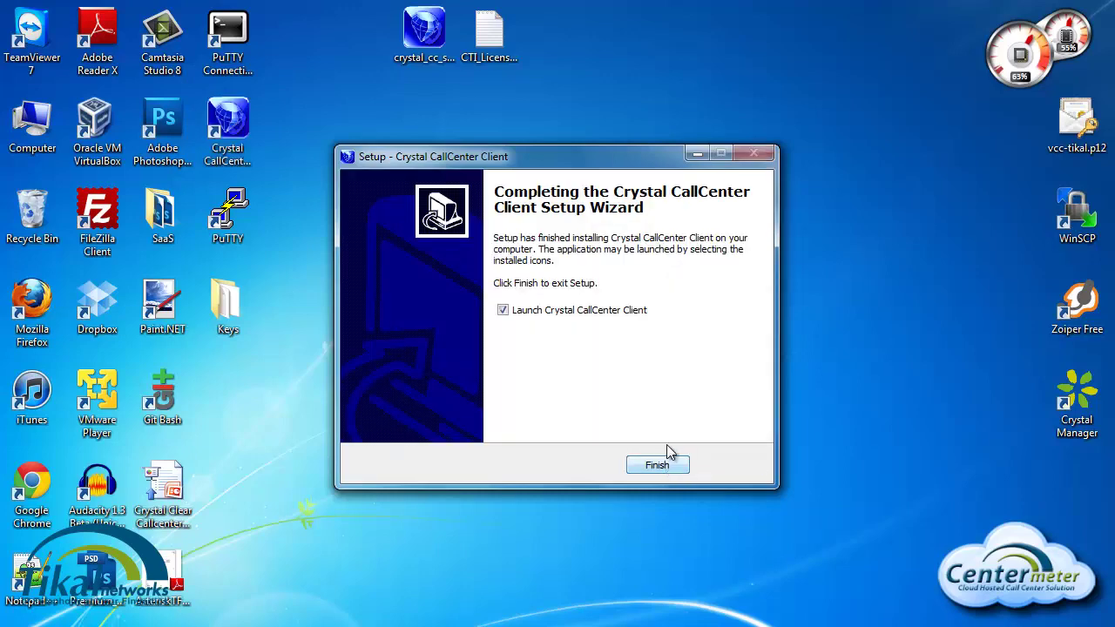
{"action": "left_click", "coordinate": [659, 466]}
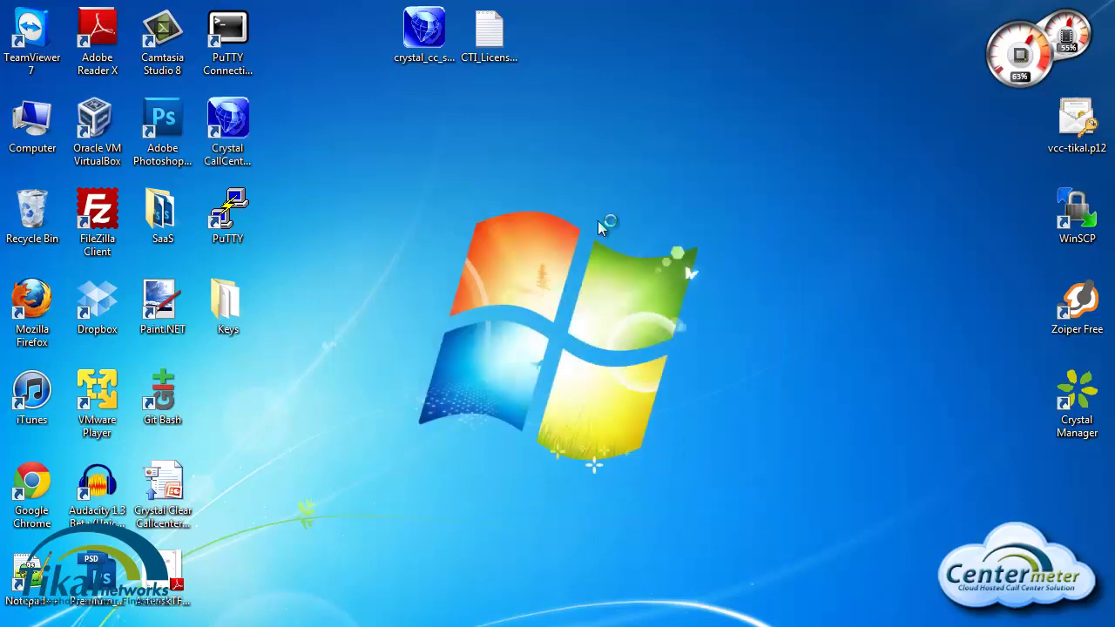
Step: Dismiss the trial notice and open the Activate Me form from the client Settings
{"action": "left_click", "coordinate": [698, 381]}
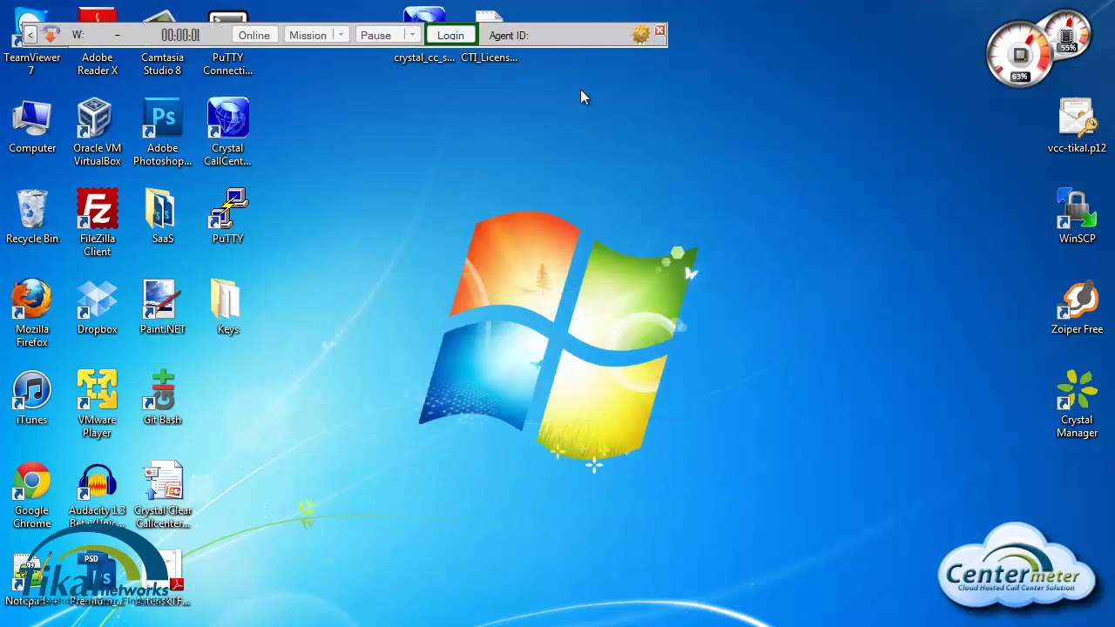
{"action": "left_click_drag", "start_coordinate": [585, 27], "coordinate": [745, 256]}
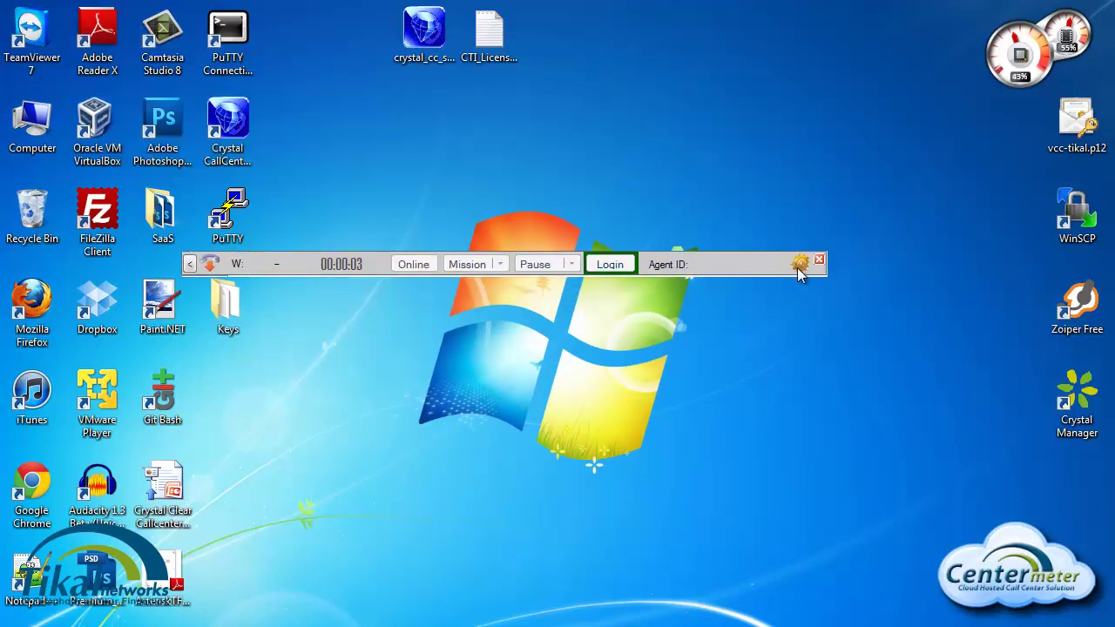
{"action": "left_click", "coordinate": [800, 264]}
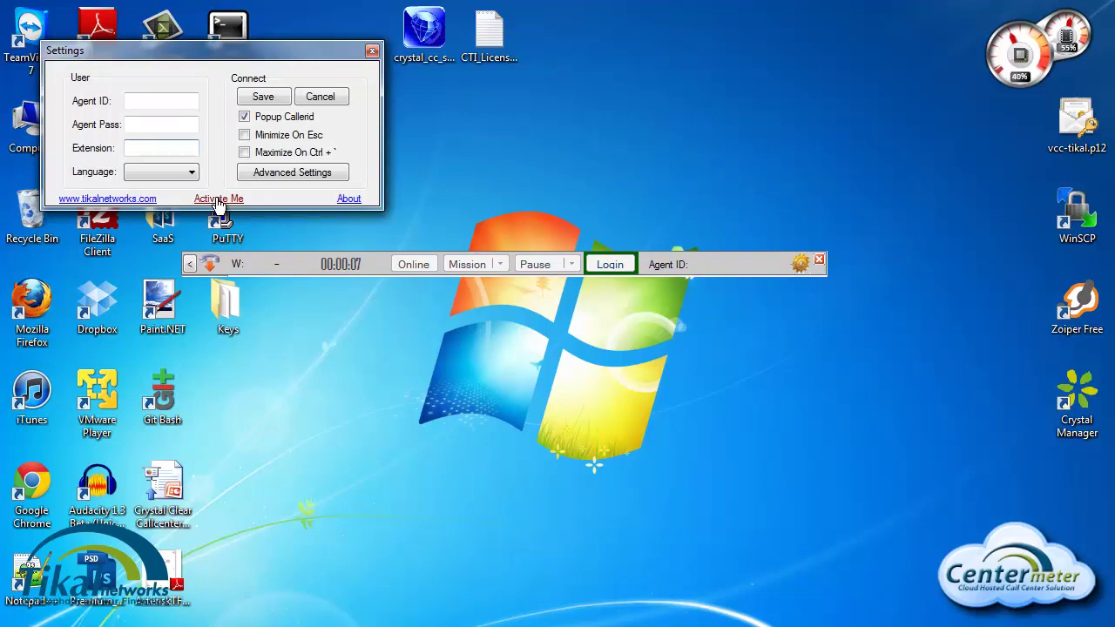
{"action": "left_click", "coordinate": [218, 199]}
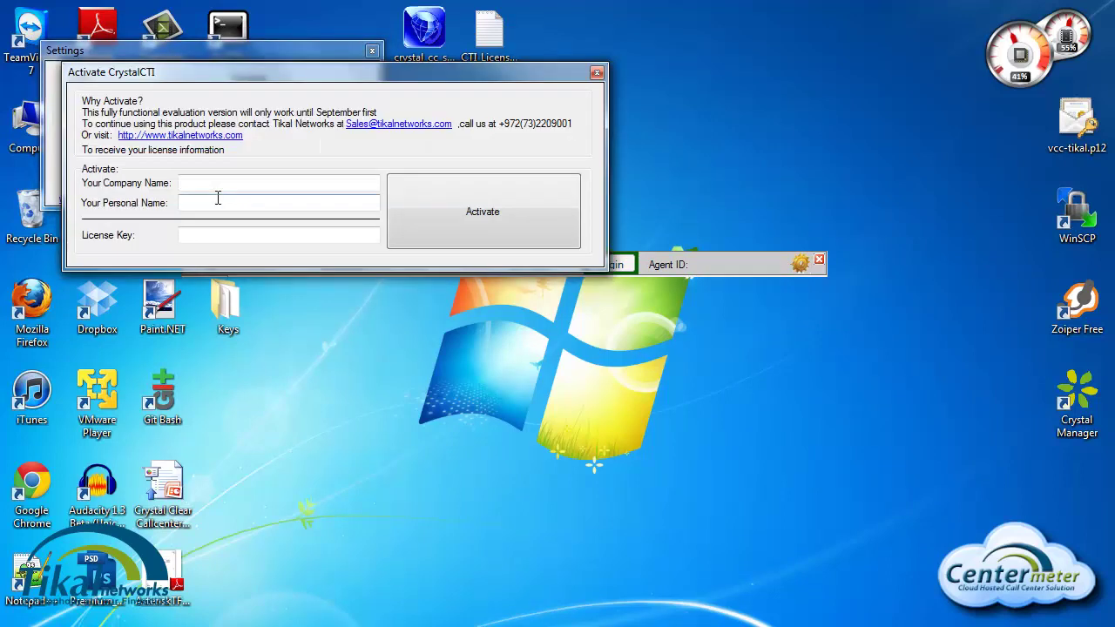
Step: Enter company name 'Tikal Networks' and the personal name in the activation form
{"action": "left_click", "coordinate": [228, 182]}
{"action": "type", "text": "T"}
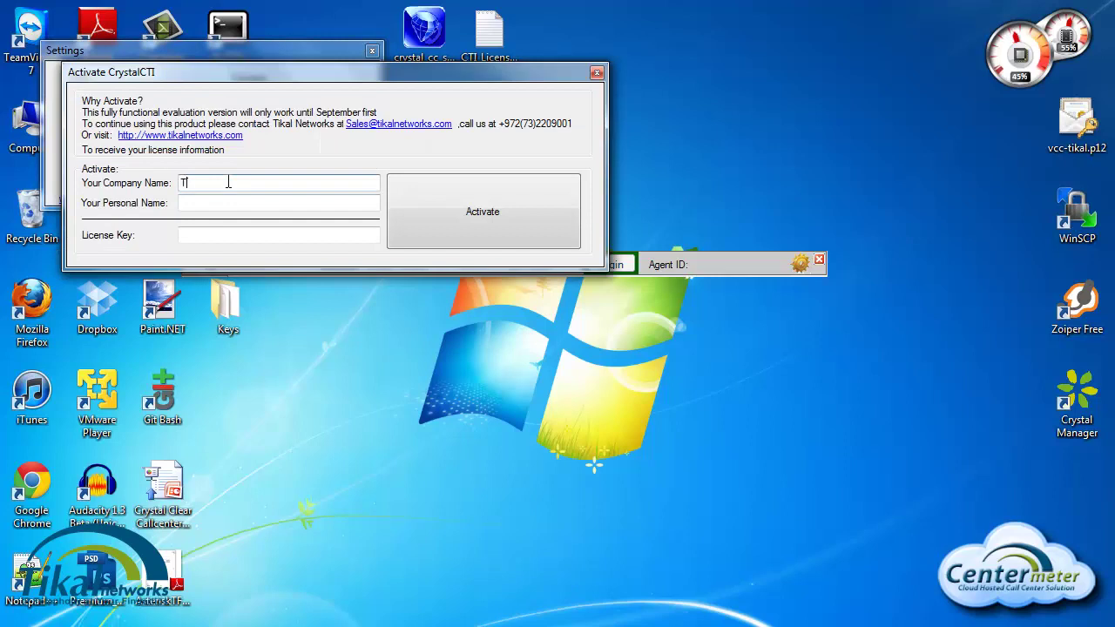
{"action": "type", "text": "ikal Networks"}
{"action": "key", "text": "Tab"}
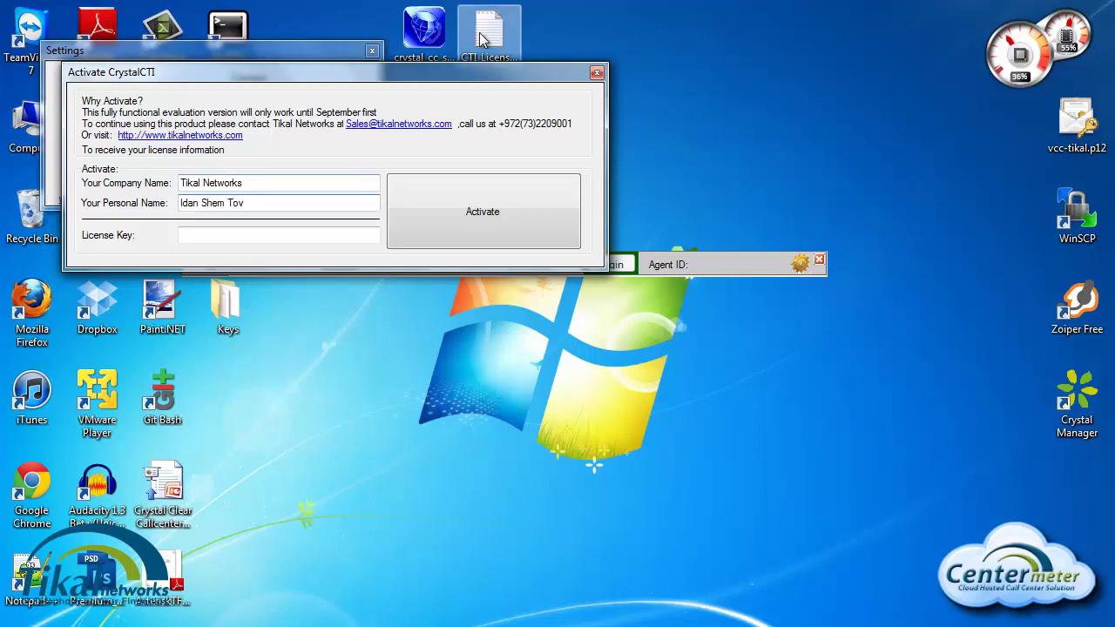
Step: Open CTI_License.txt in Notepad and copy the licence key
{"action": "double_click", "coordinate": [488, 31]}
{"action": "left_click_drag", "start_coordinate": [712, 111], "coordinate": [684, 323]}
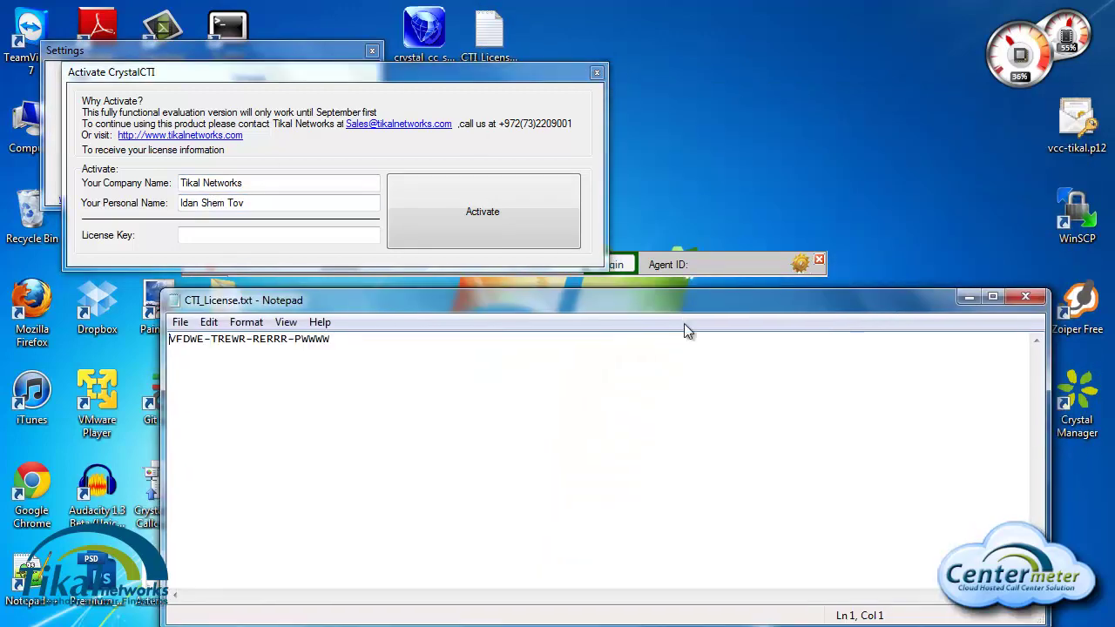
{"action": "left_click_drag", "start_coordinate": [342, 353], "coordinate": [174, 360]}
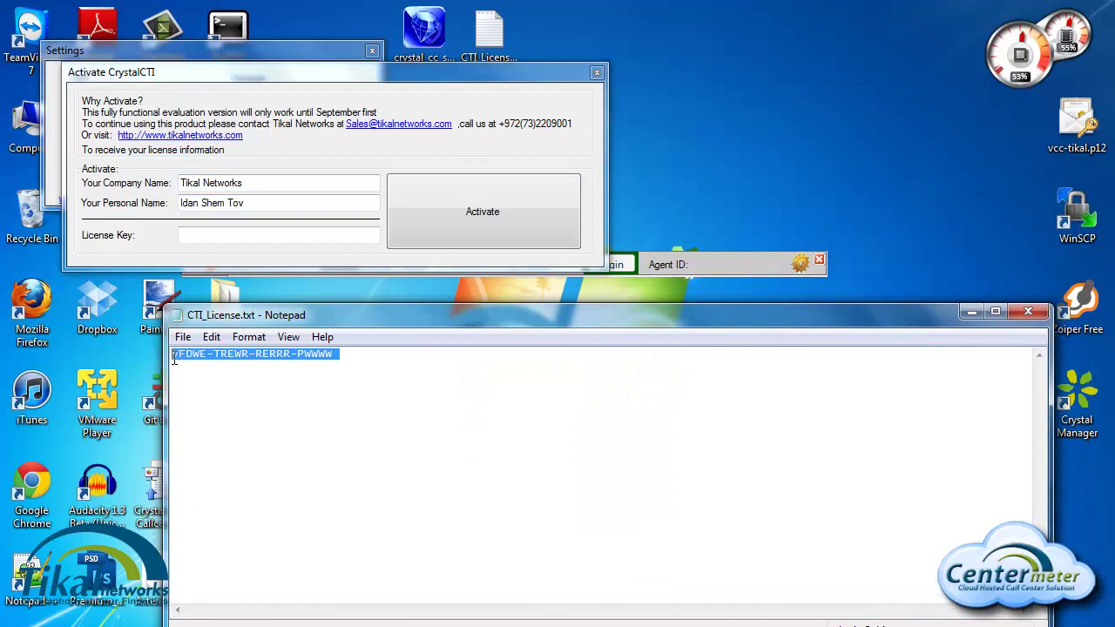
{"action": "key", "text": "ctrl+c"}
Step: Paste the licence key into License Key, activate, and close Settings
{"action": "left_click", "coordinate": [261, 233]}
{"action": "key", "text": "ctrl+v"}
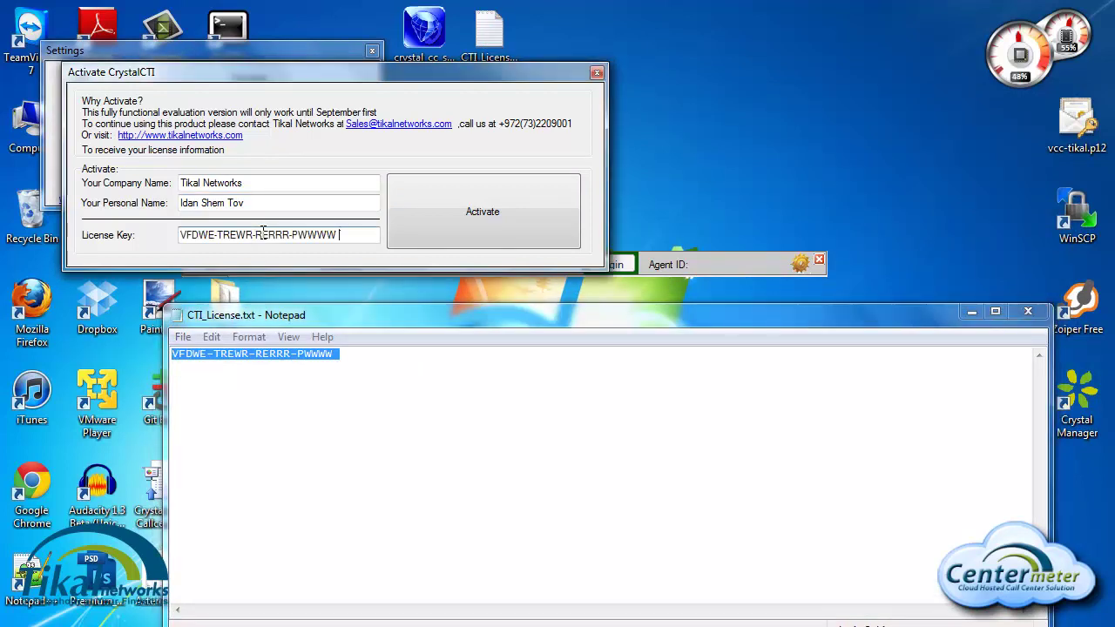
{"action": "left_click", "coordinate": [497, 218]}
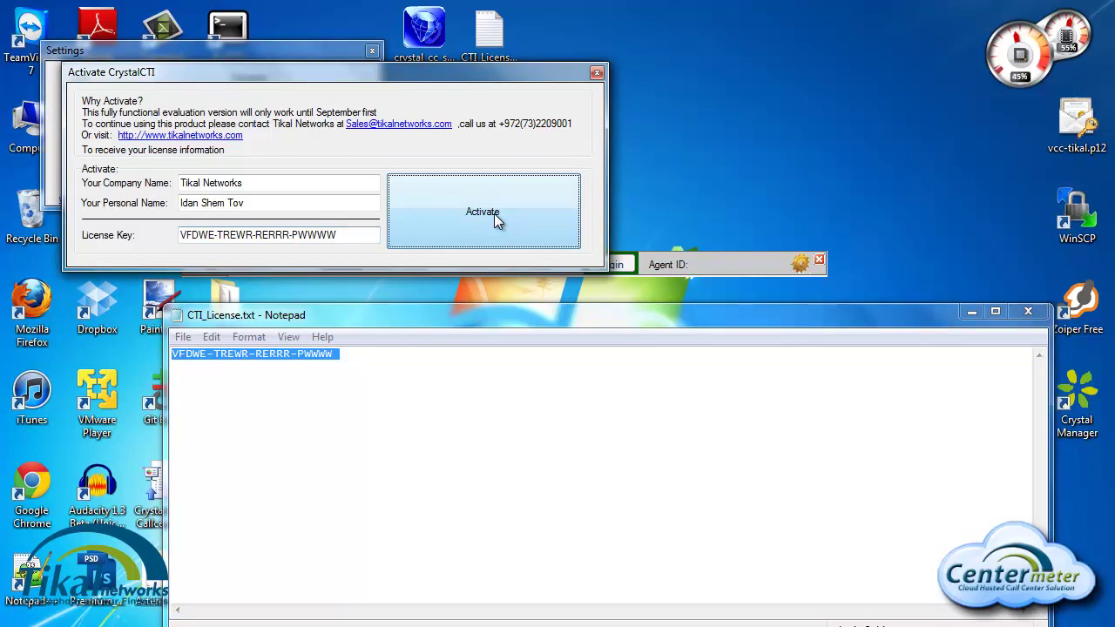
{"action": "left_click", "coordinate": [496, 217]}
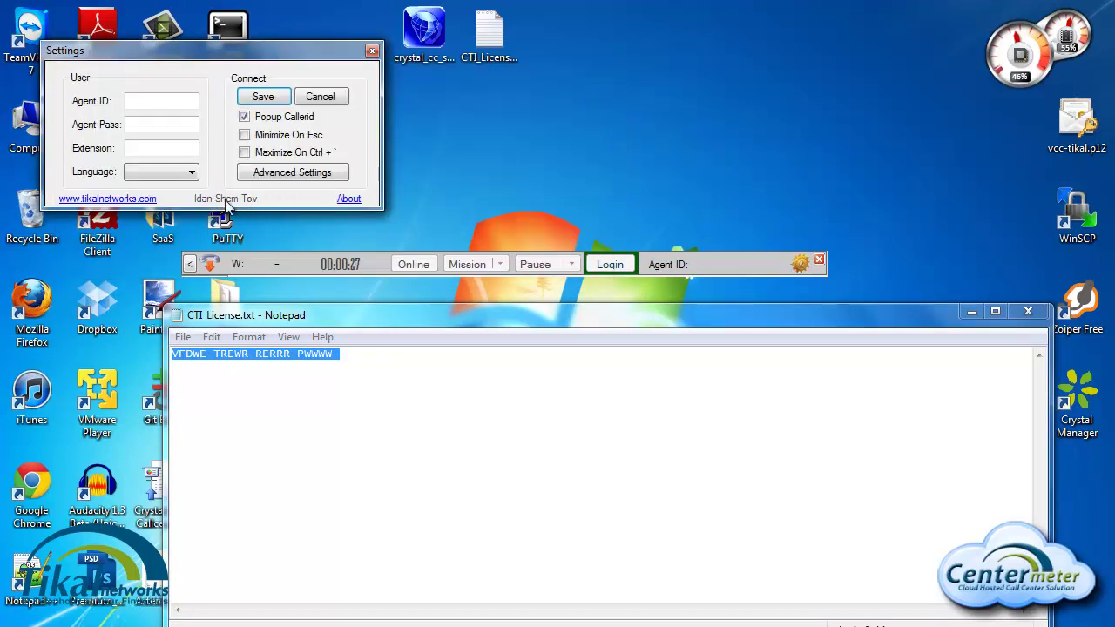
{"action": "left_click", "coordinate": [372, 50]}
Step: Acknowledge the unsaved-changes warning, close the toolbar and exit the client from the tray
{"action": "left_click", "coordinate": [592, 378]}
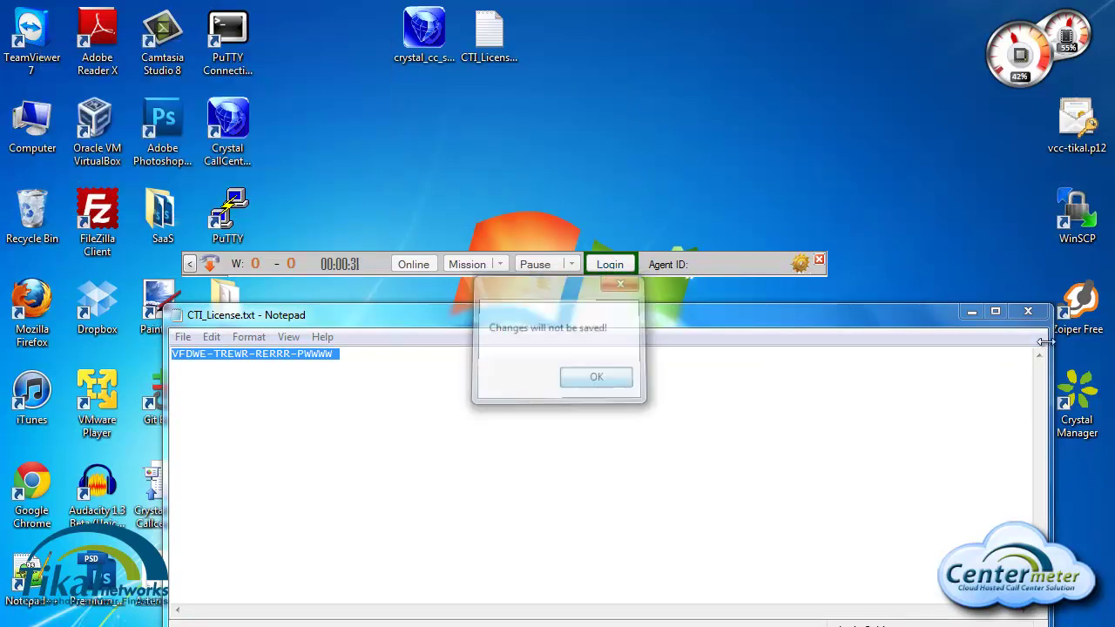
{"action": "left_click", "coordinate": [820, 262]}
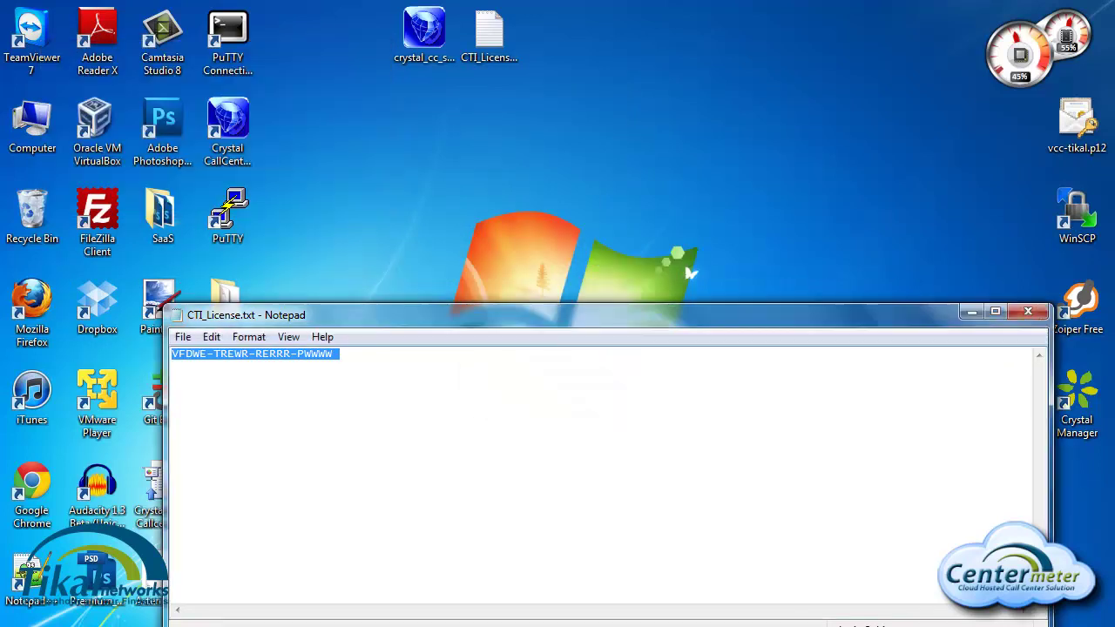
{"action": "left_click", "coordinate": [871, 626]}
{"action": "right_click", "coordinate": [828, 484]}
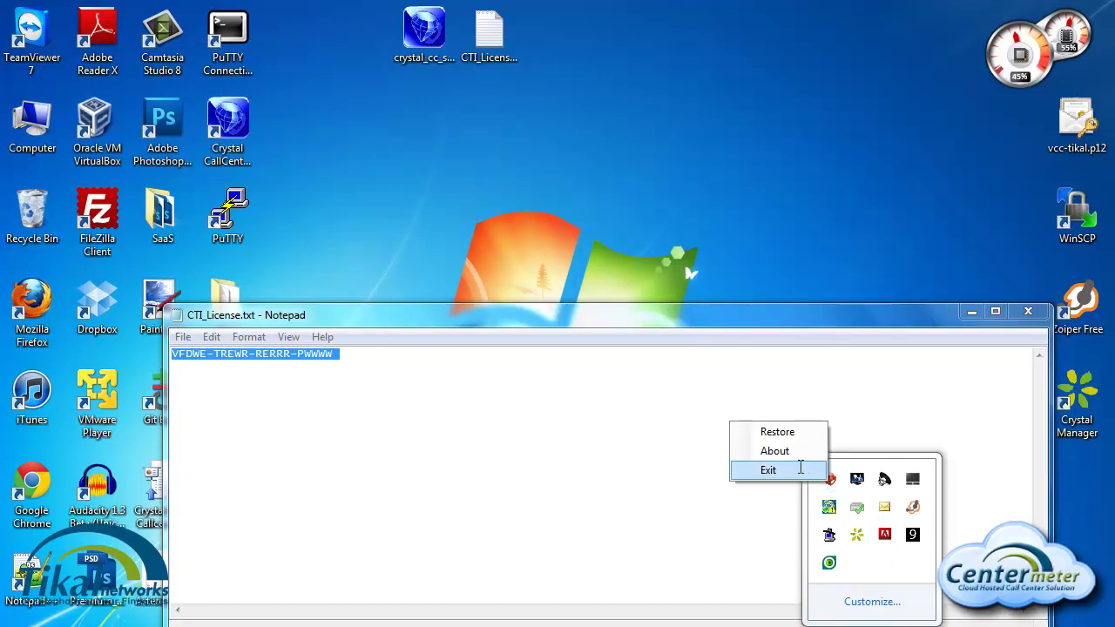
{"action": "left_click", "coordinate": [767, 470]}
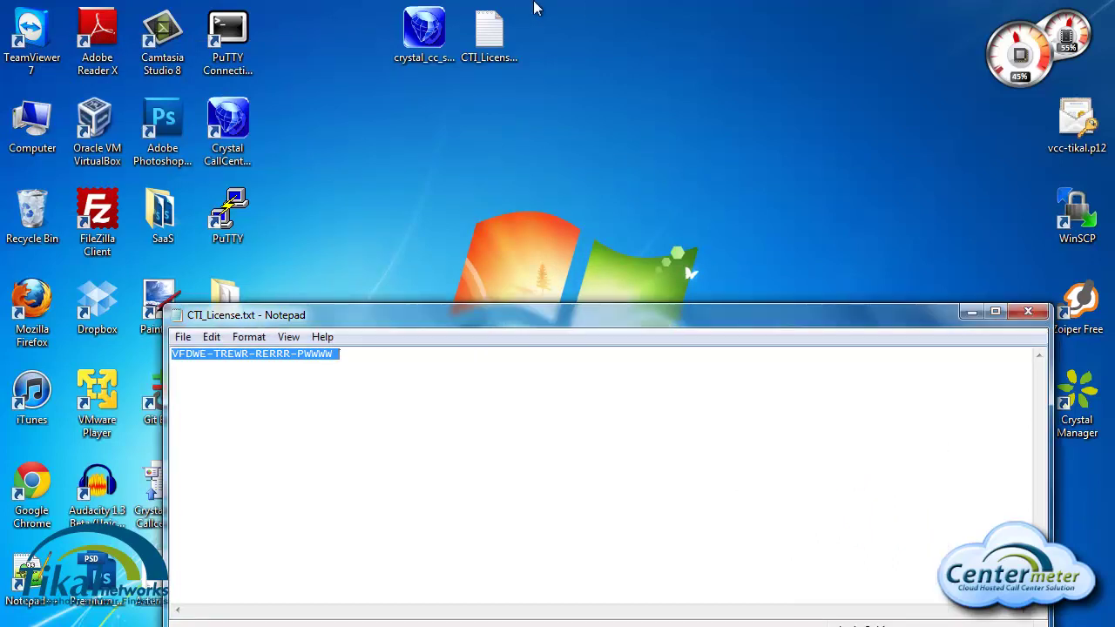
Step: Relaunch the client from its desktop icon and close the licence file in Notepad
{"action": "double_click", "coordinate": [236, 125]}
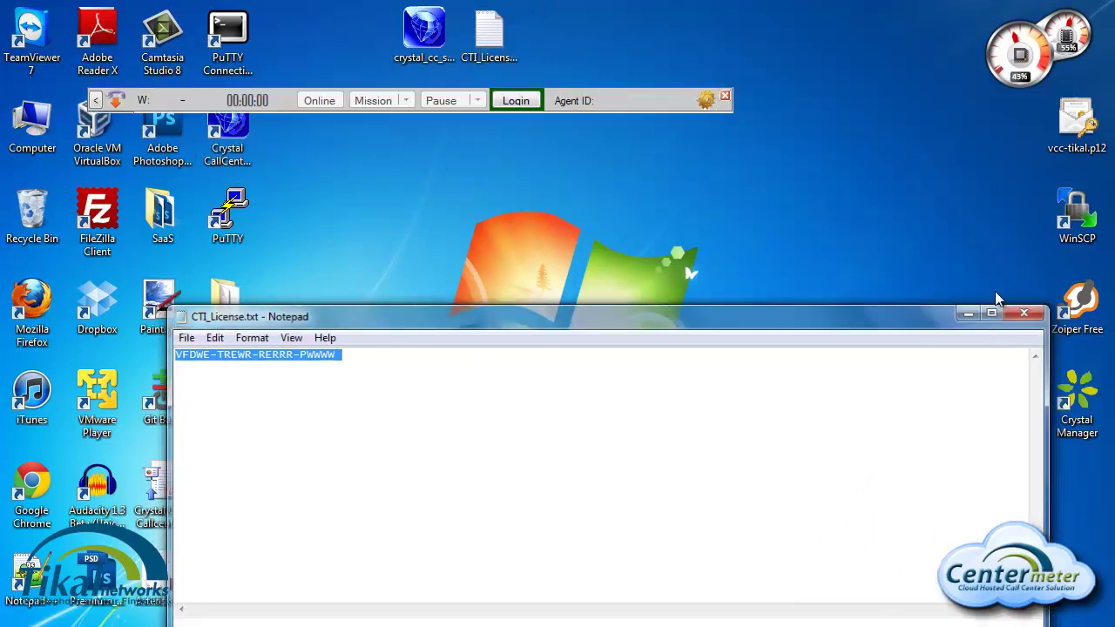
{"action": "left_click", "coordinate": [1025, 313]}
{"action": "left_click_drag", "start_coordinate": [623, 98], "coordinate": [794, 234]}
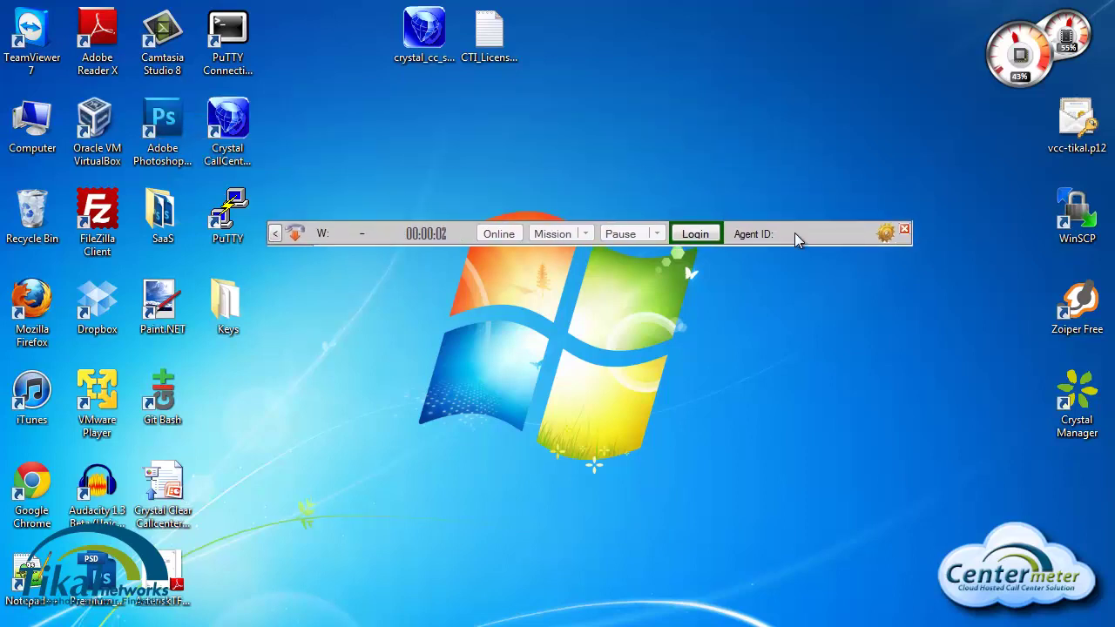
Step: Unlock Advanced Settings in the Settings window by entering the admin password
{"action": "left_click", "coordinate": [886, 234]}
{"action": "left_click_drag", "start_coordinate": [326, 124], "coordinate": [550, 231]}
{"action": "left_click", "coordinate": [581, 340]}
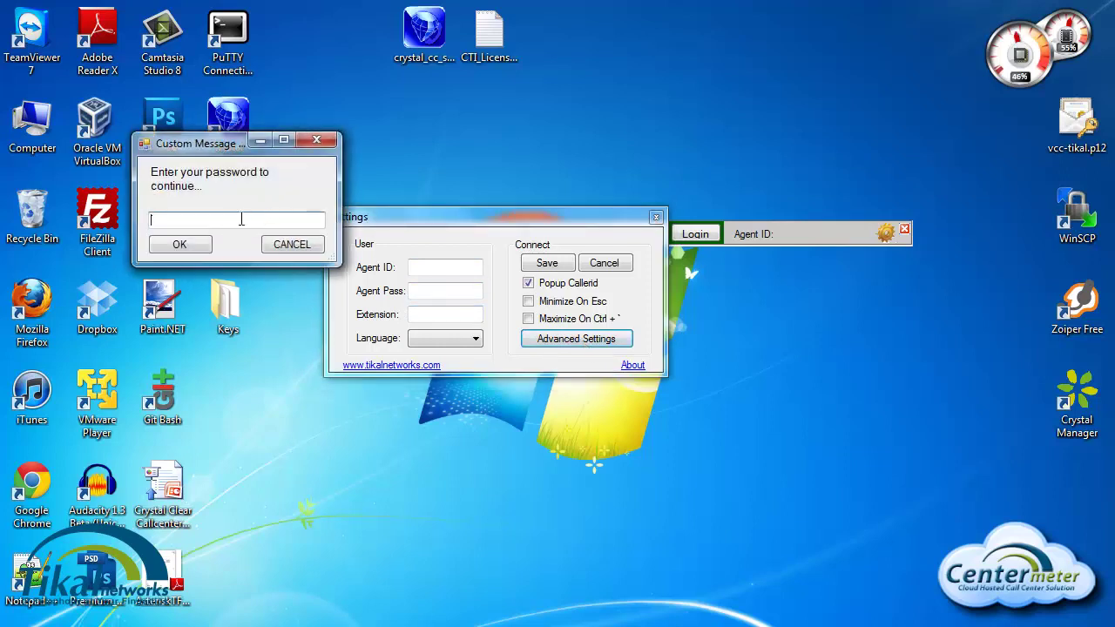
{"action": "left_click", "coordinate": [241, 219]}
{"action": "left_click", "coordinate": [180, 244]}
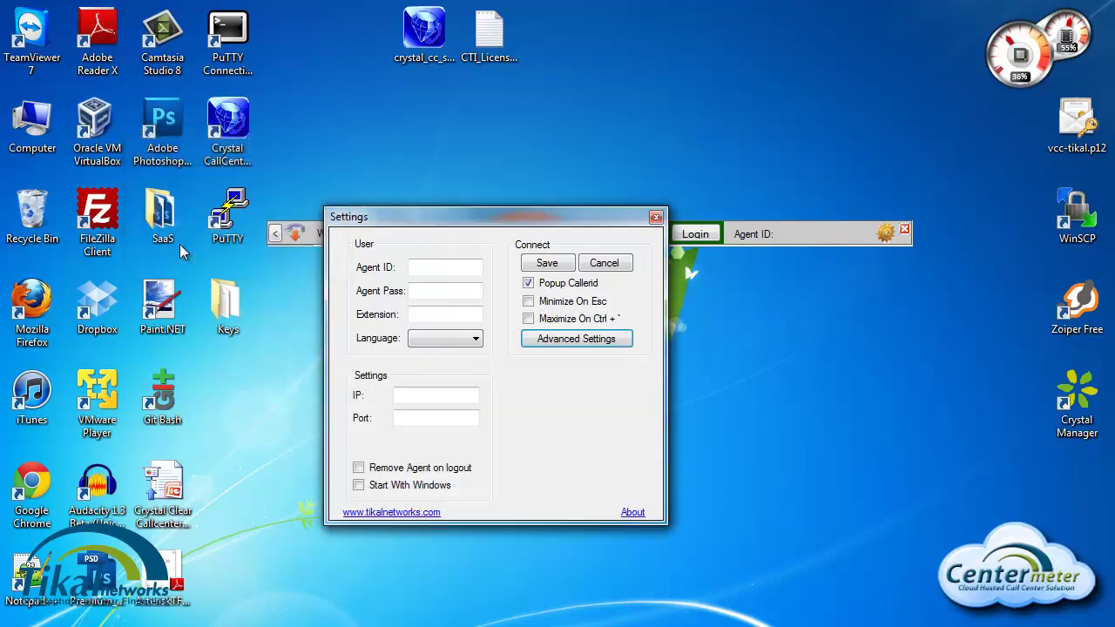
Step: Set server demo.tikalvcc.com on port 1505, and tick Start With Windows and Remove Agent on logout
{"action": "left_click", "coordinate": [418, 393]}
{"action": "type", "text": "demo.tikalvcc.com"}
{"action": "key", "text": "Tab"}
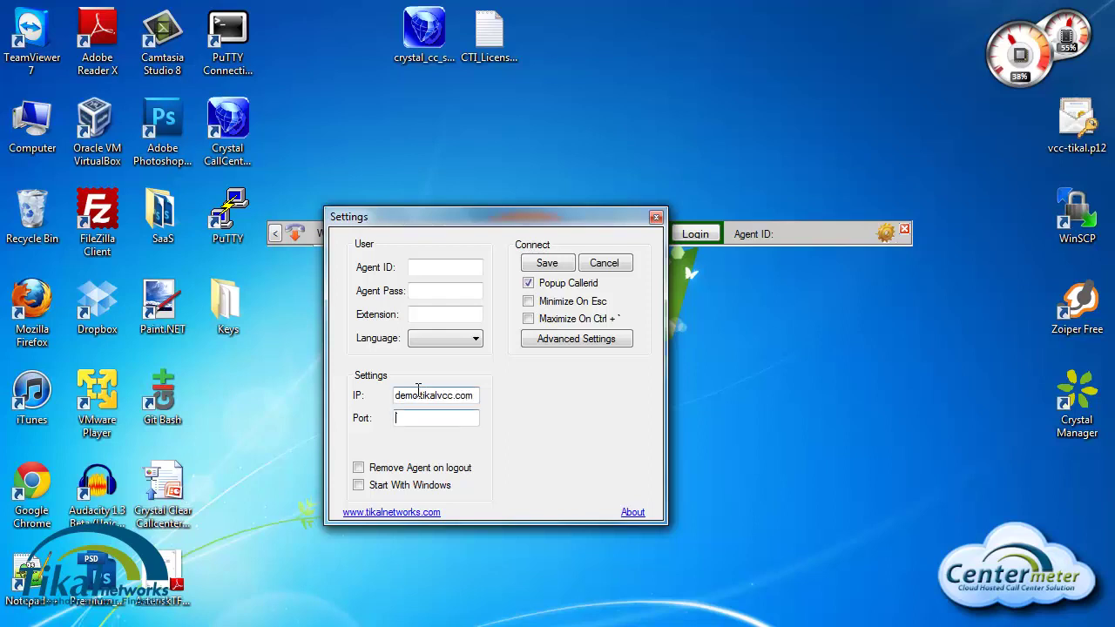
{"action": "type", "text": "1505"}
{"action": "left_click", "coordinate": [360, 486]}
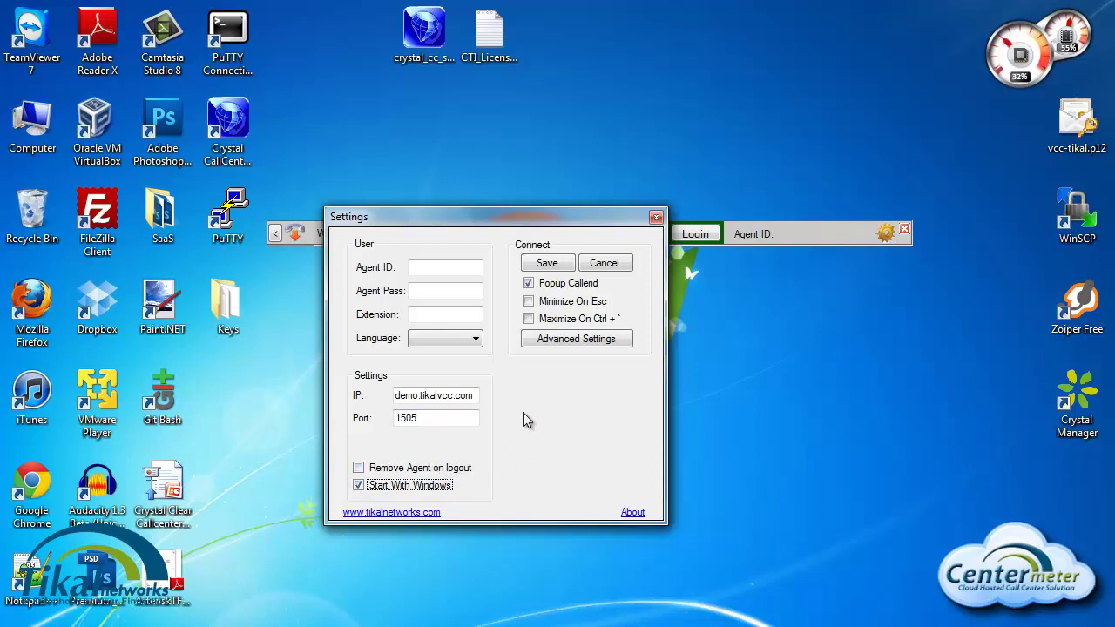
{"action": "left_click", "coordinate": [358, 469]}
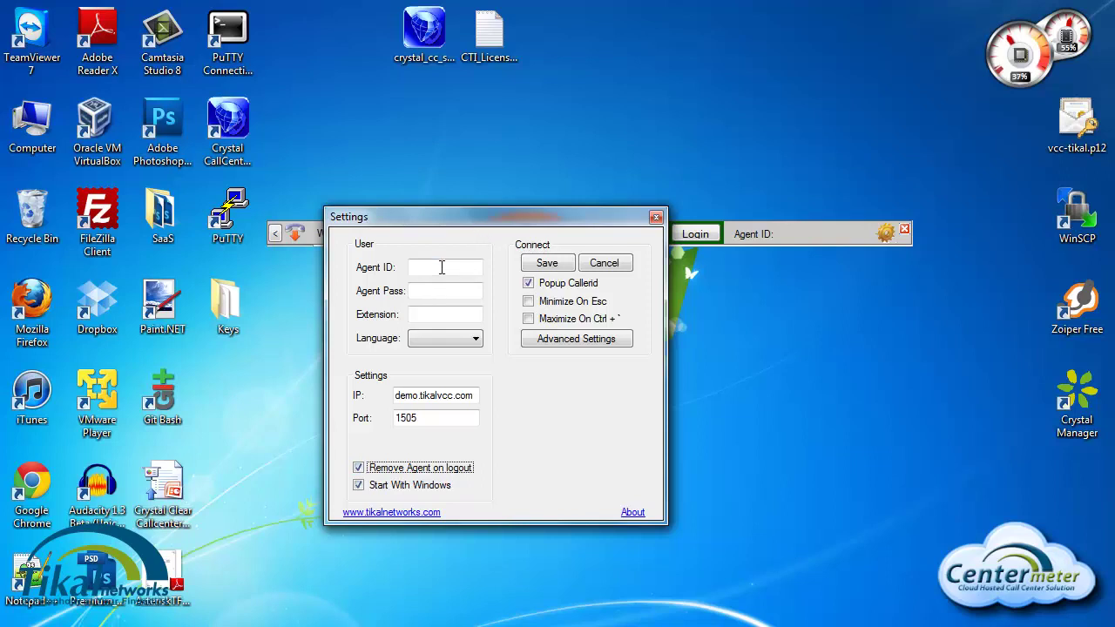
Step: Set the language to English, extension 501, and fill in the agent ID
{"action": "left_click", "coordinate": [435, 342]}
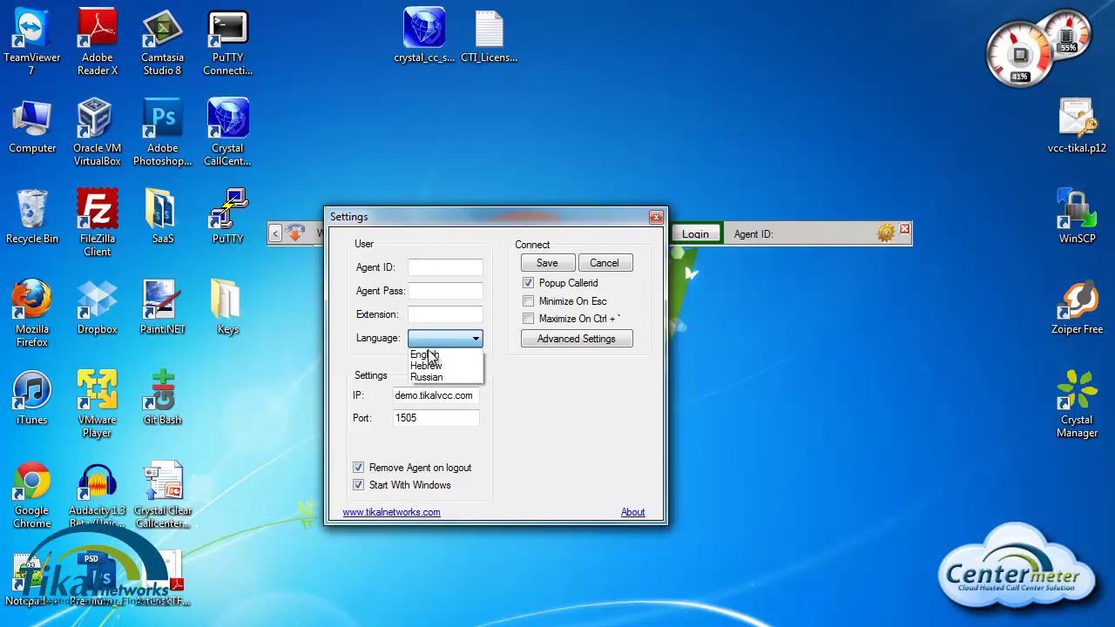
{"action": "left_click", "coordinate": [427, 355]}
{"action": "left_click", "coordinate": [434, 313]}
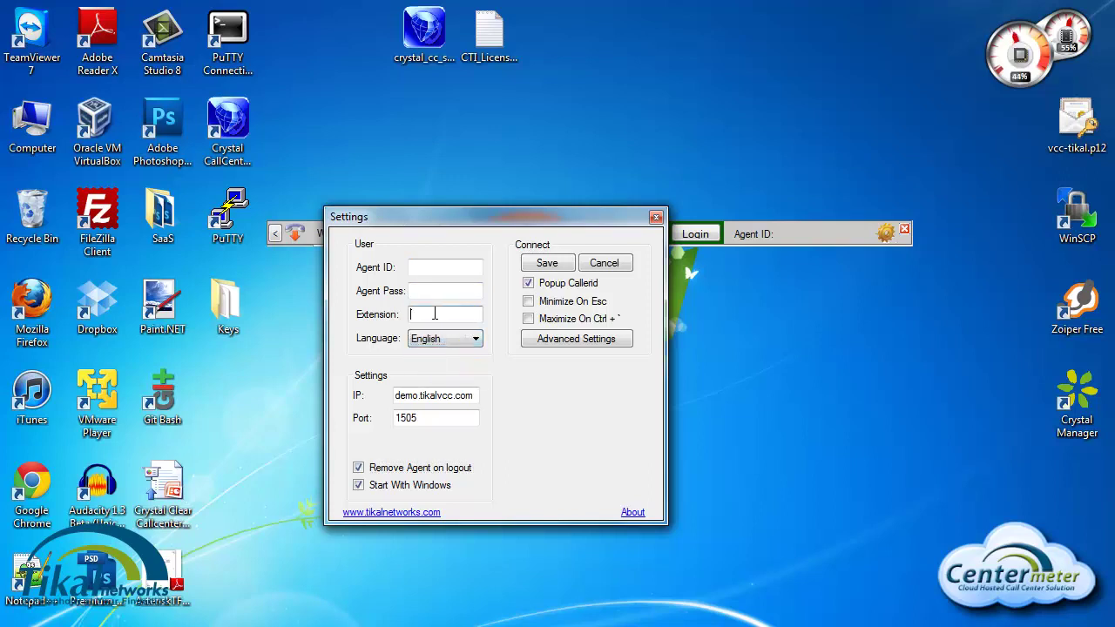
{"action": "type", "text": "501"}
{"action": "left_click", "coordinate": [444, 268]}
{"action": "type", "text": "500"}
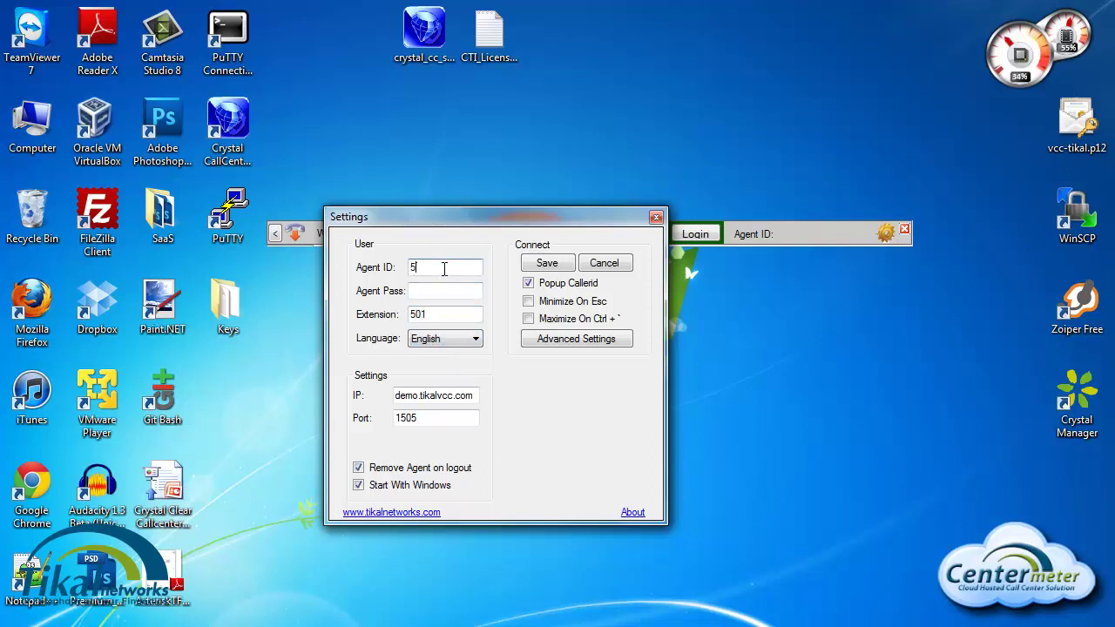
{"action": "left_click", "coordinate": [430, 289]}
Step: Enter the agent password, save the settings, and log agent 5001 in
{"action": "type", "text": "1234"}
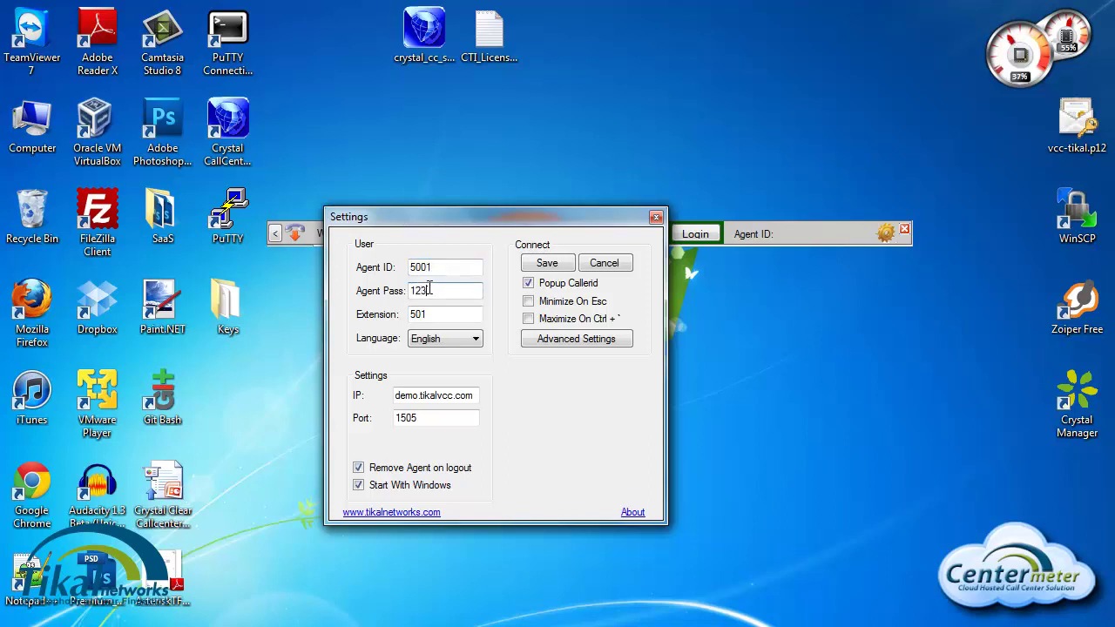
{"action": "left_click", "coordinate": [557, 263]}
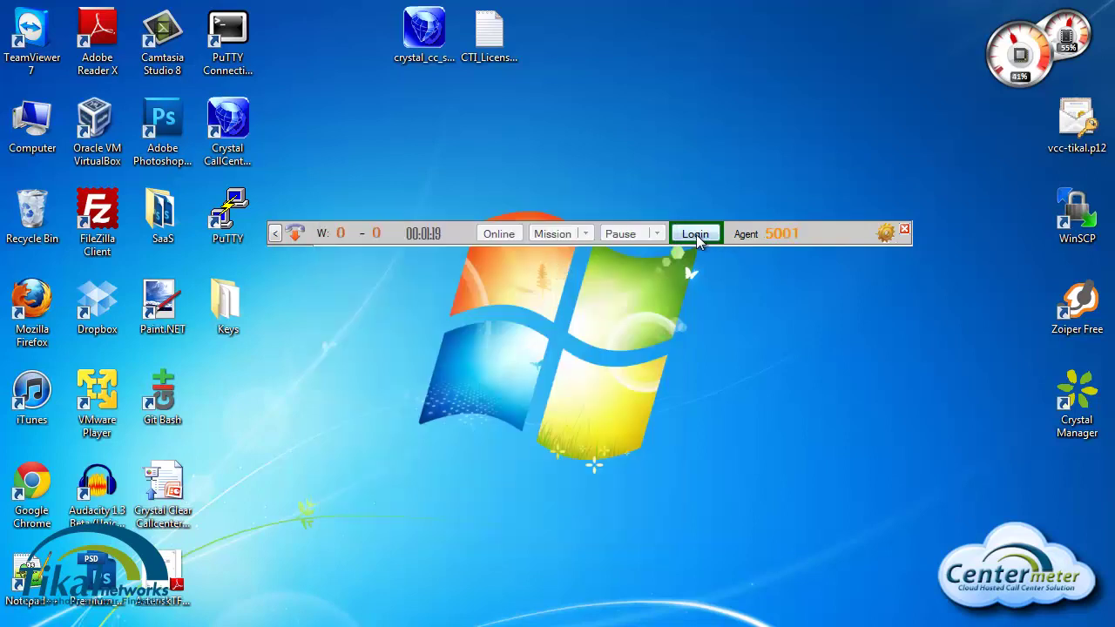
{"action": "left_click", "coordinate": [696, 235]}
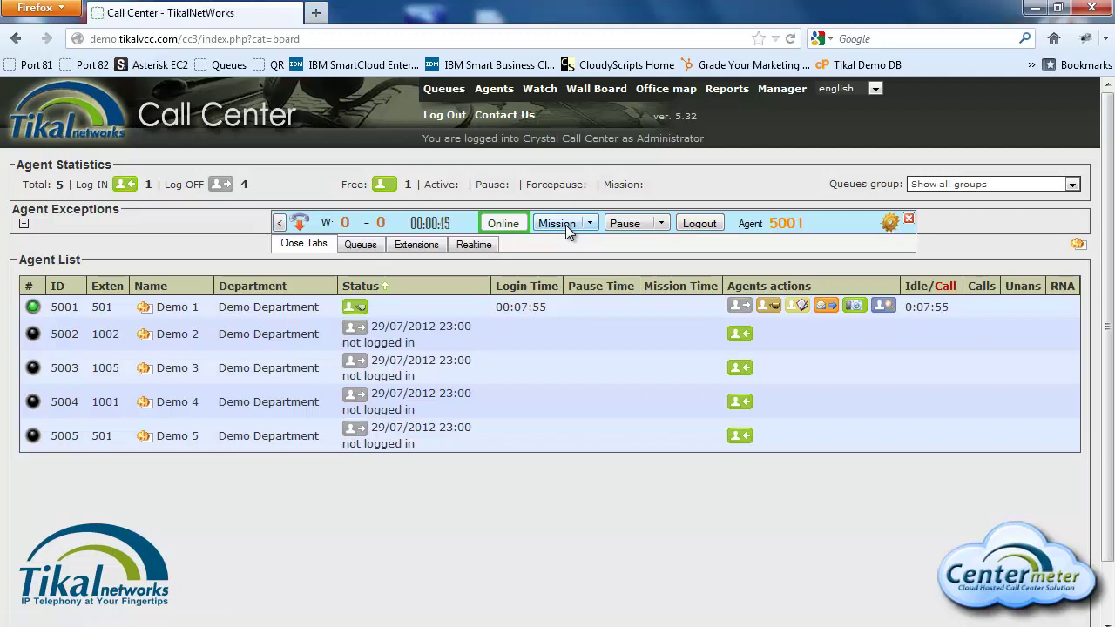
Step: Switch agent 5001 to Mission, then to Pause, and view the pause reasons
{"action": "left_click", "coordinate": [558, 222]}
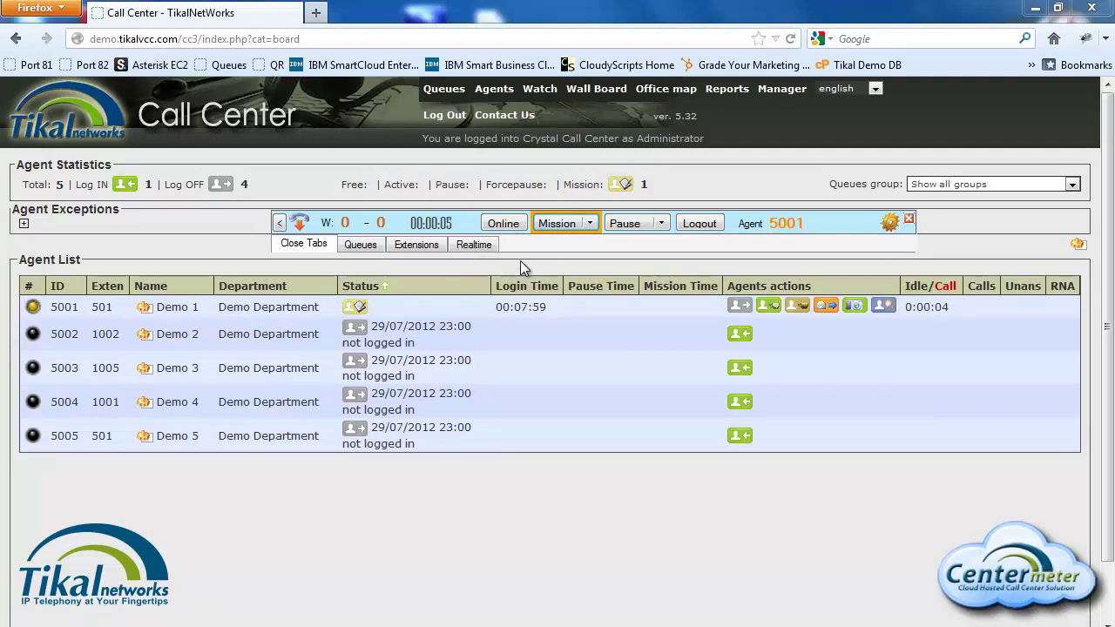
{"action": "left_click", "coordinate": [635, 224]}
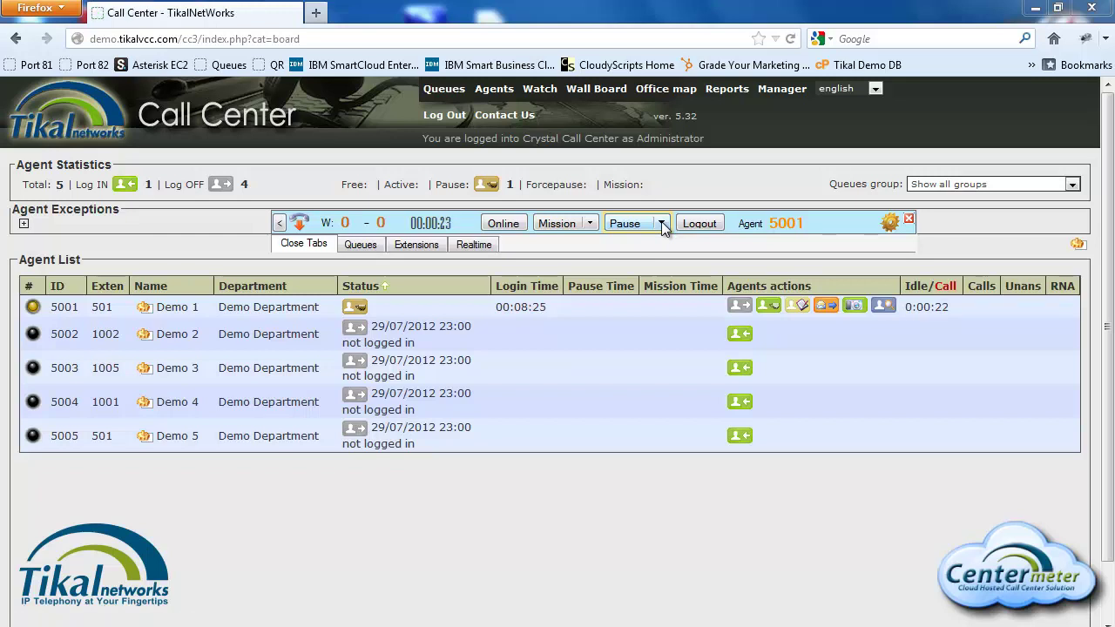
{"action": "left_click", "coordinate": [662, 223]}
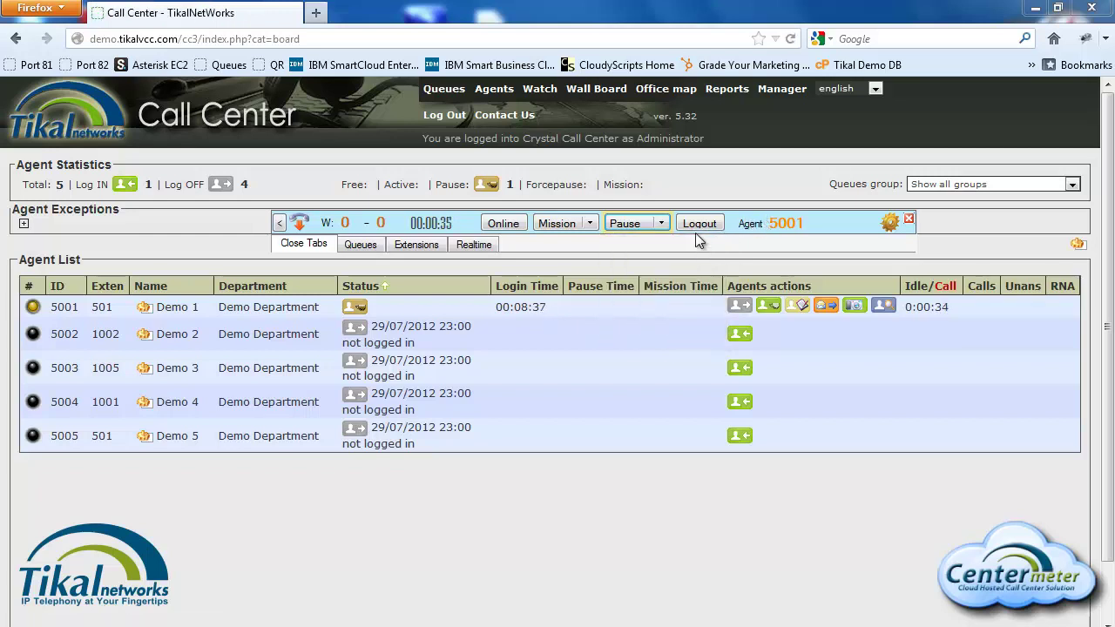
{"action": "left_click", "coordinate": [363, 246]}
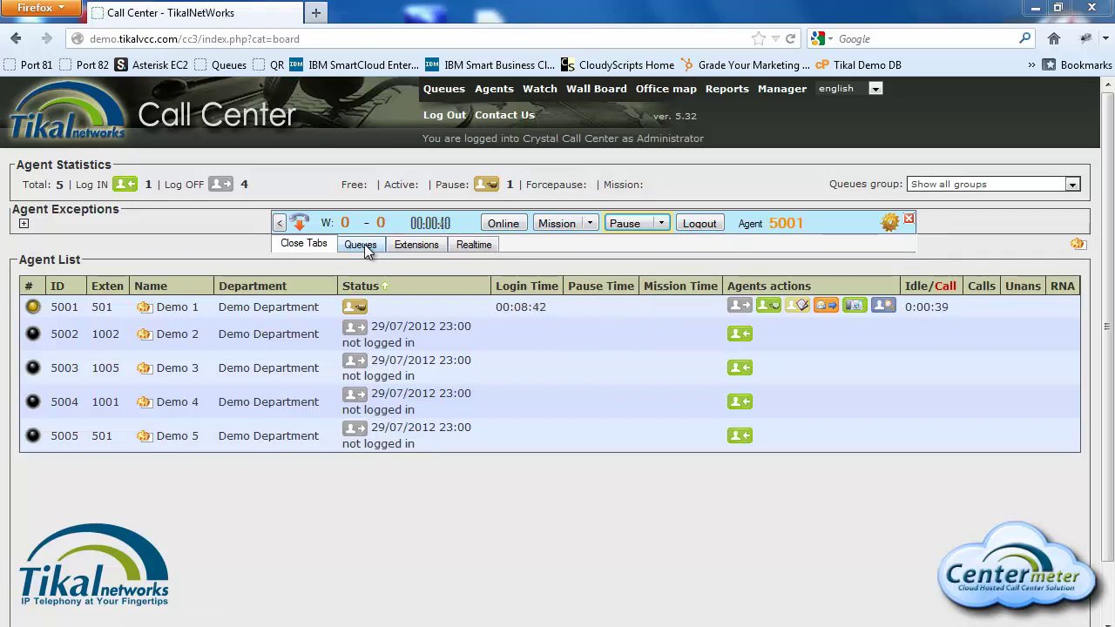
Step: Review the Queues tab, select the 2001 Support queue, then list agents and extensions
{"action": "left_click", "coordinate": [361, 246]}
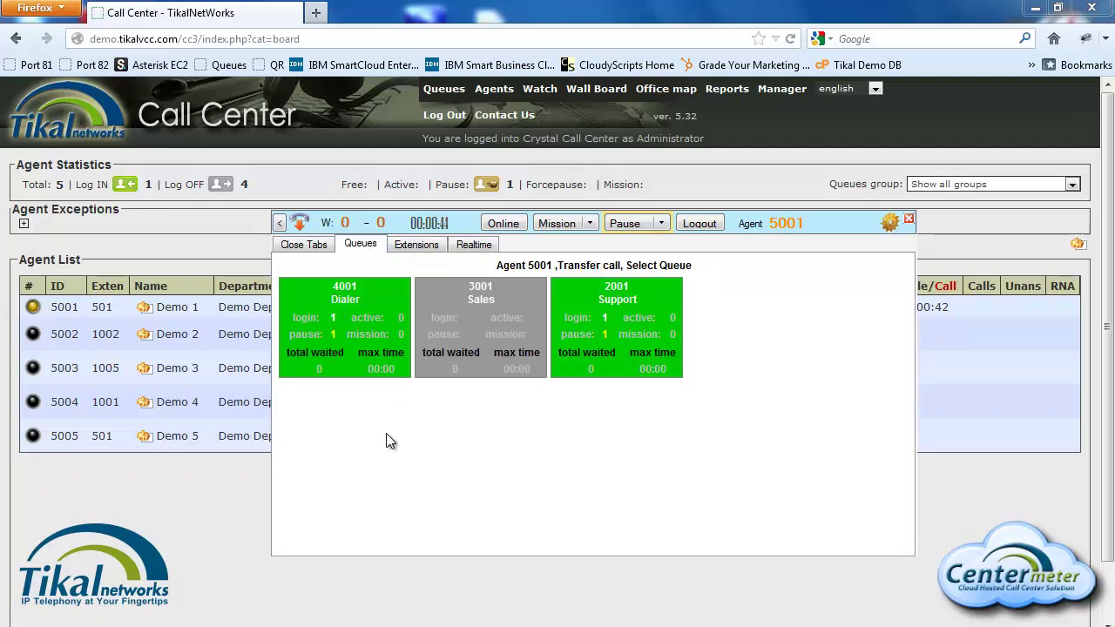
{"action": "left_click", "coordinate": [627, 307]}
{"action": "left_click", "coordinate": [417, 245]}
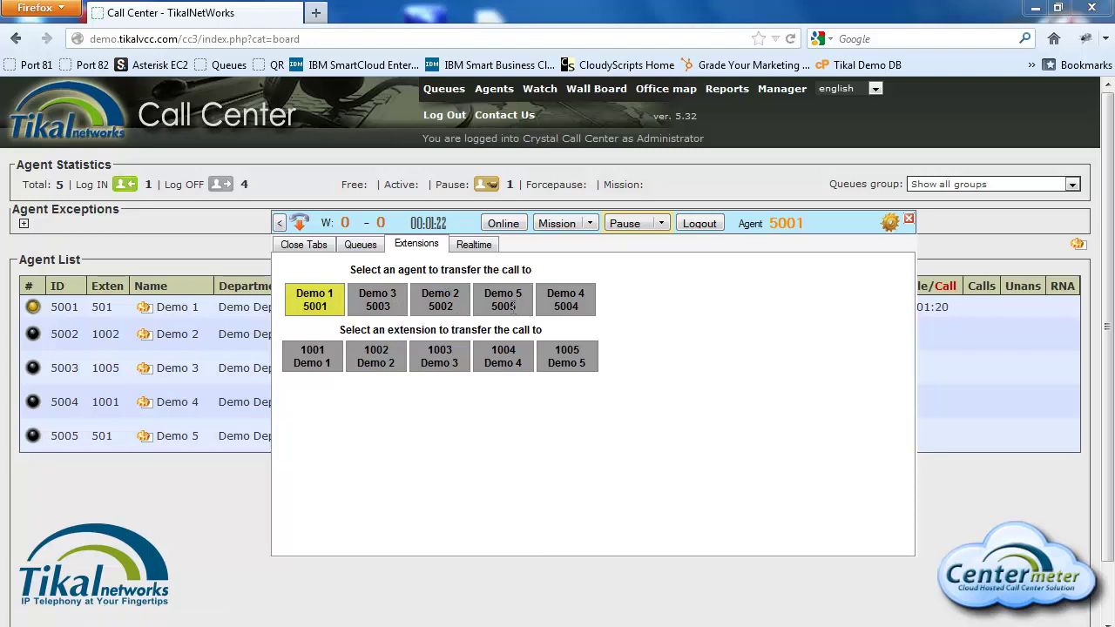
Step: Show agent 5001's realtime statistics, set the agent back to Online, and reposition the toolbar
{"action": "left_click", "coordinate": [473, 247]}
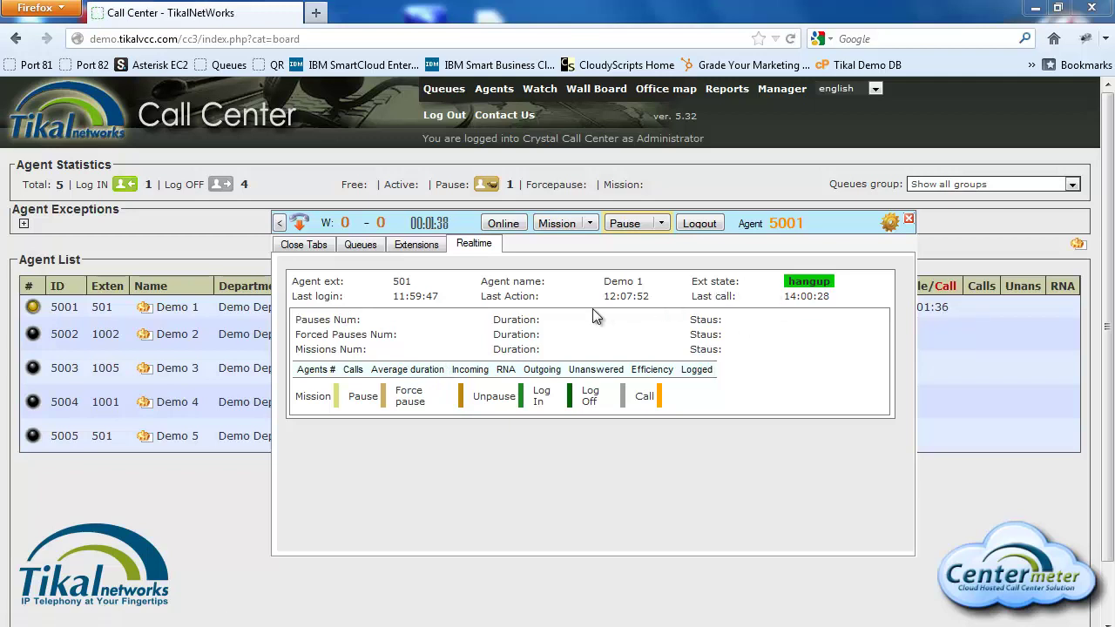
{"action": "left_click", "coordinate": [503, 224]}
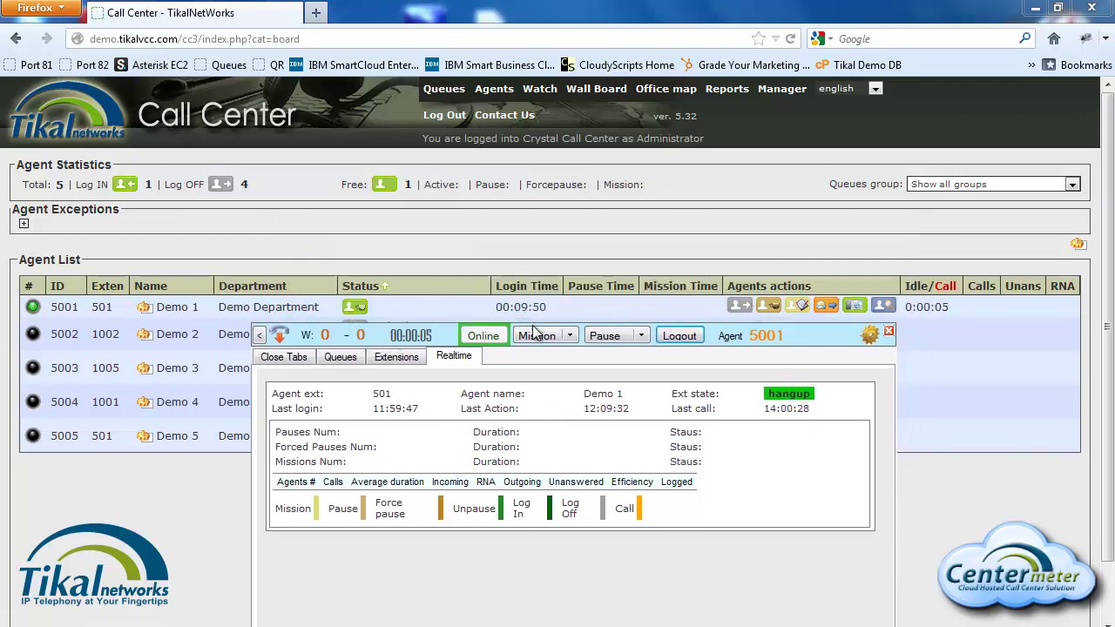
{"action": "left_click_drag", "start_coordinate": [384, 339], "coordinate": [422, 254]}
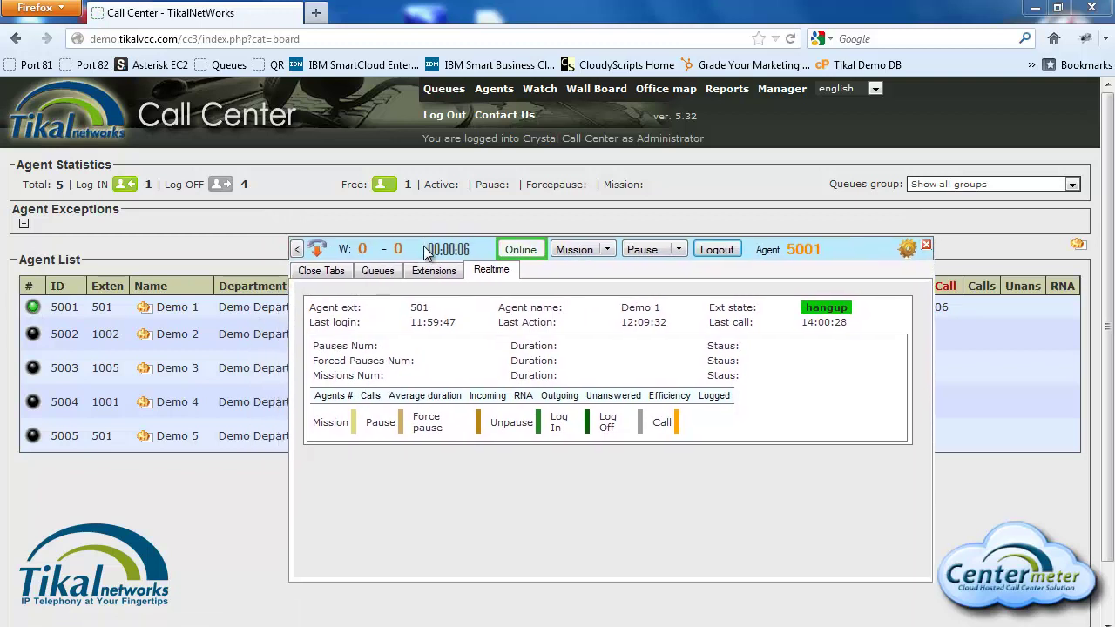
{"action": "left_click", "coordinate": [296, 250]}
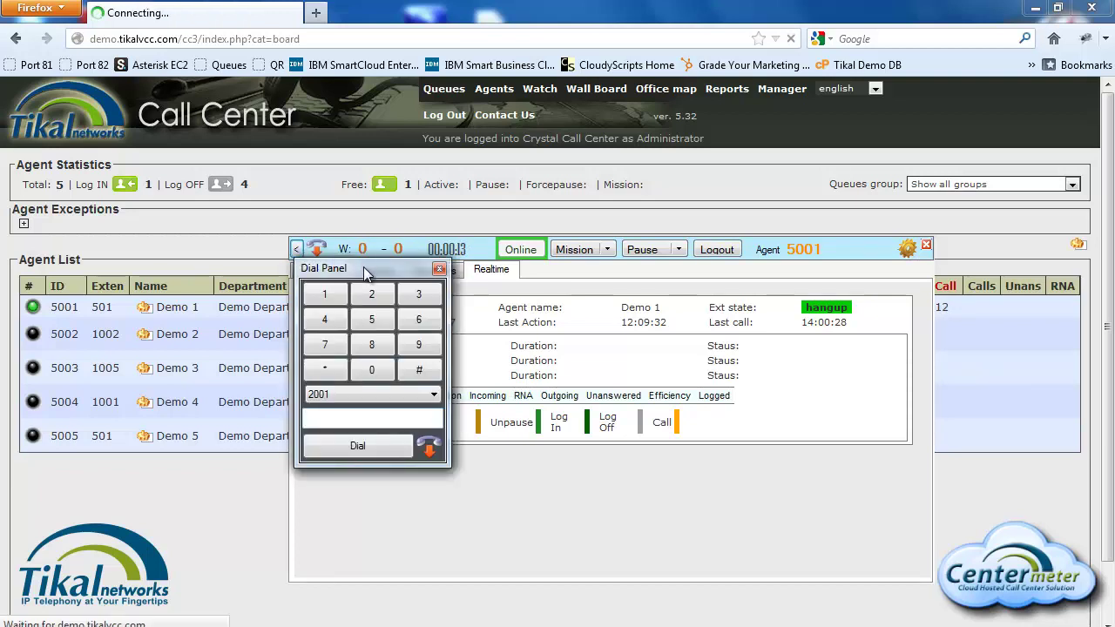
Step: Move the Dial Panel, pick queue 2001 and click into the number field, then close the panel
{"action": "left_click_drag", "start_coordinate": [373, 272], "coordinate": [451, 291]}
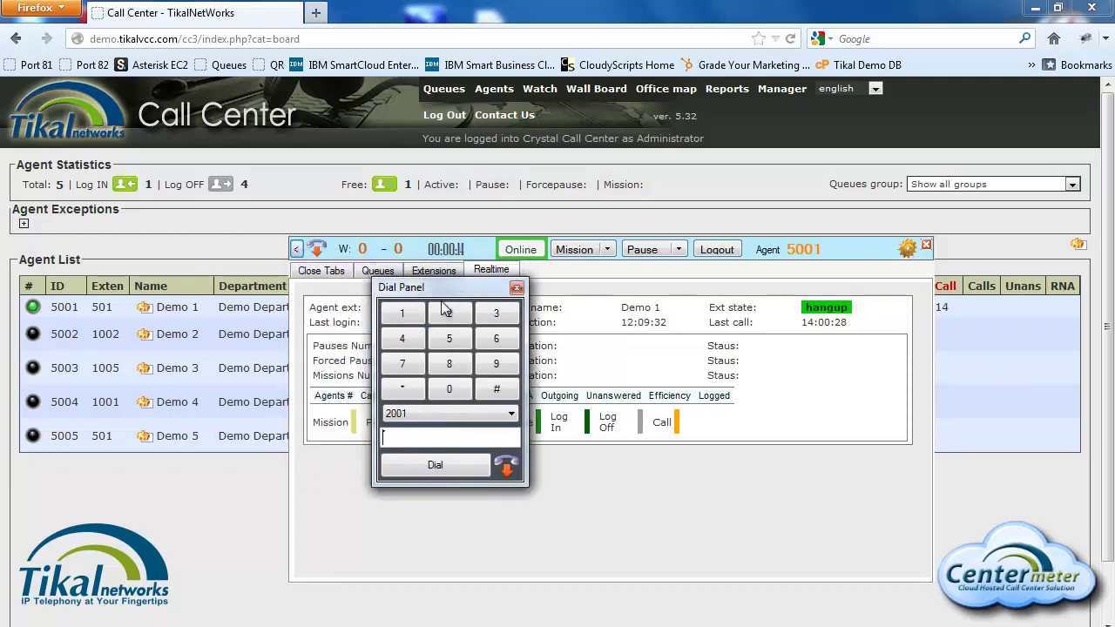
{"action": "left_click", "coordinate": [441, 468]}
{"action": "left_click", "coordinate": [435, 413]}
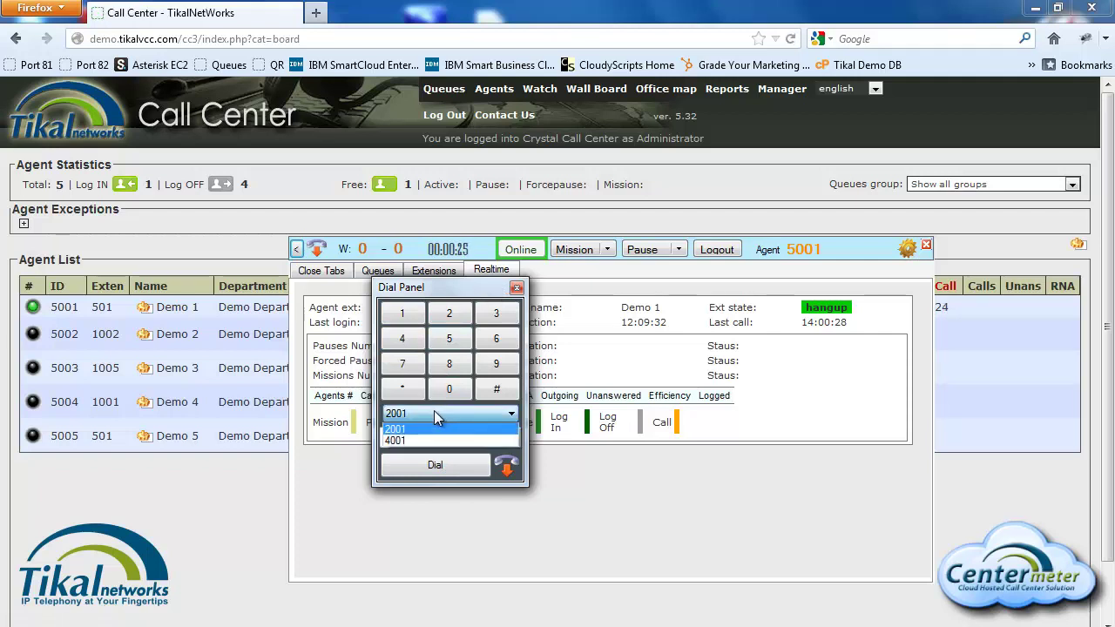
{"action": "left_click", "coordinate": [433, 413]}
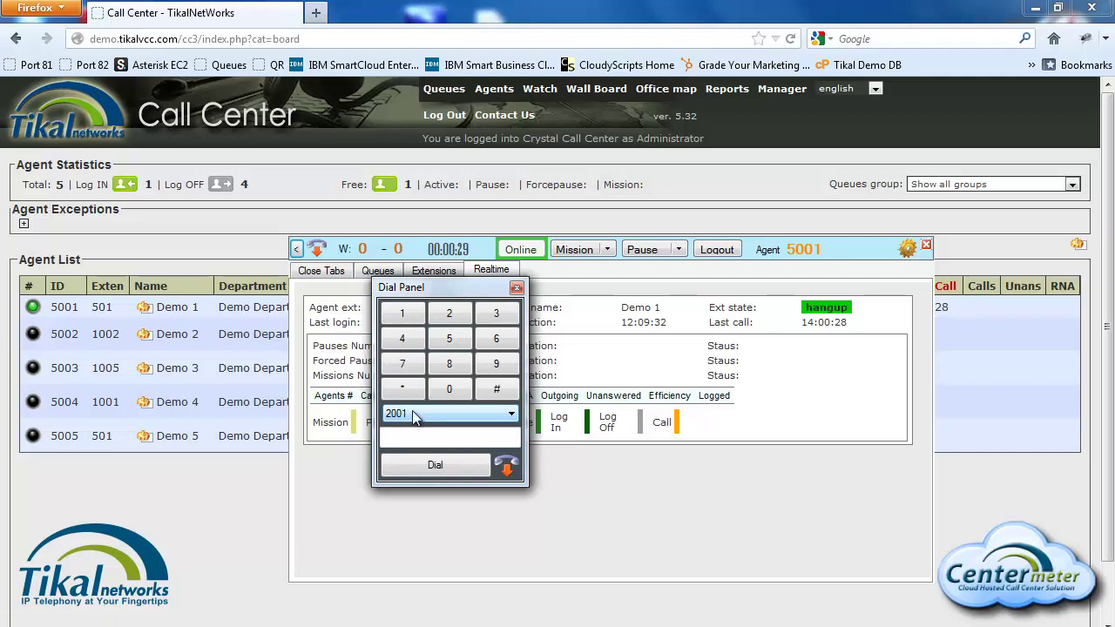
{"action": "left_click", "coordinate": [427, 437]}
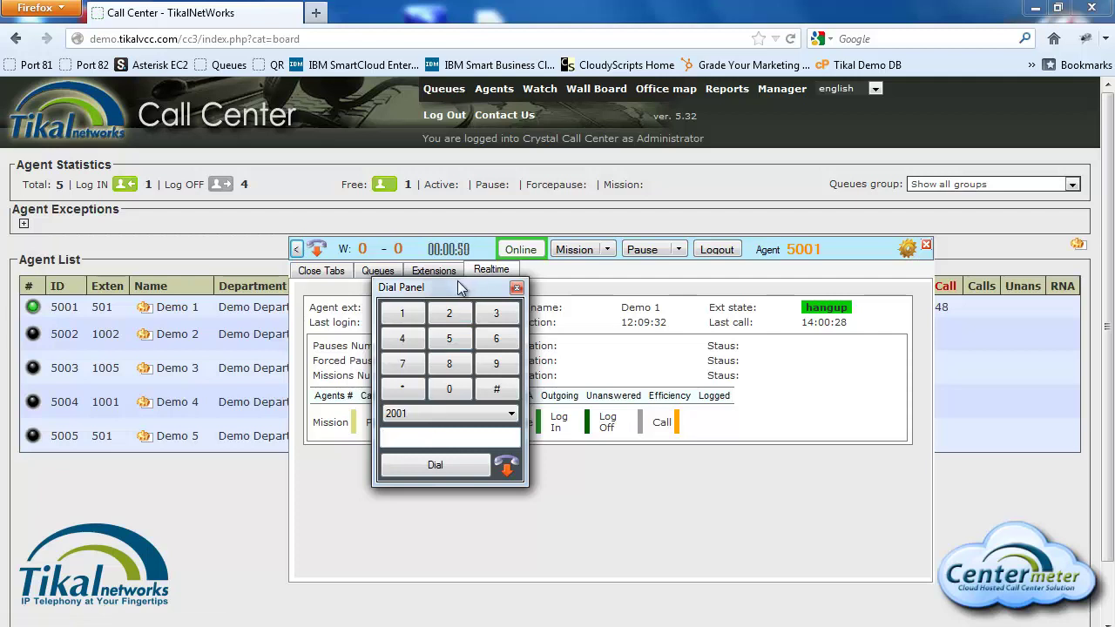
{"action": "left_click", "coordinate": [516, 287]}
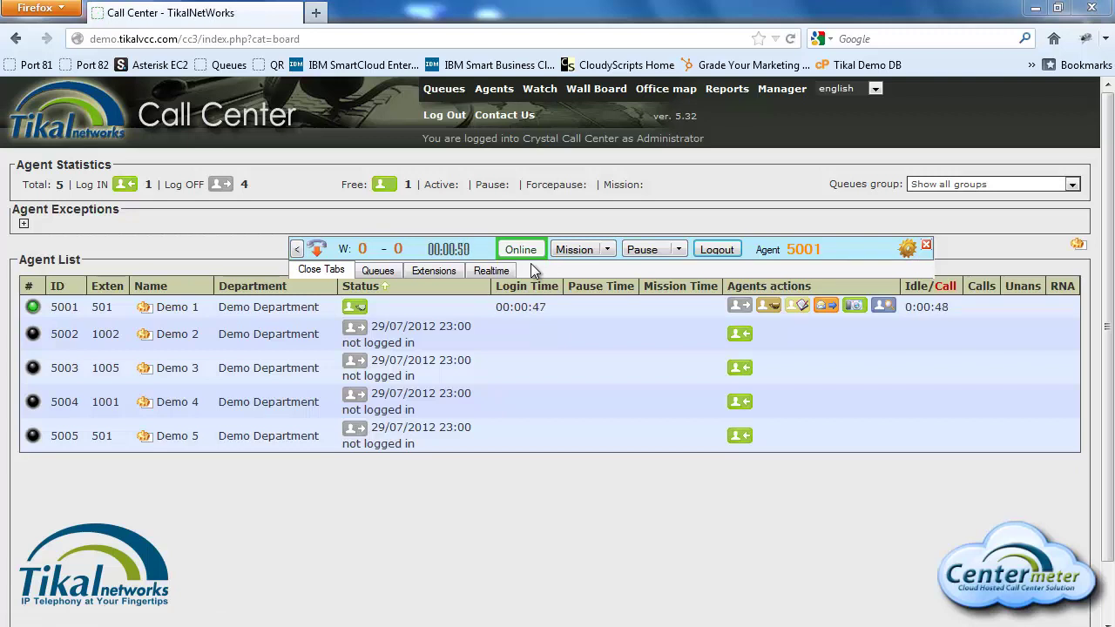
Step: In the Manager section, close the floating toolbar and open the Demo Department settings
{"action": "left_click", "coordinate": [784, 90]}
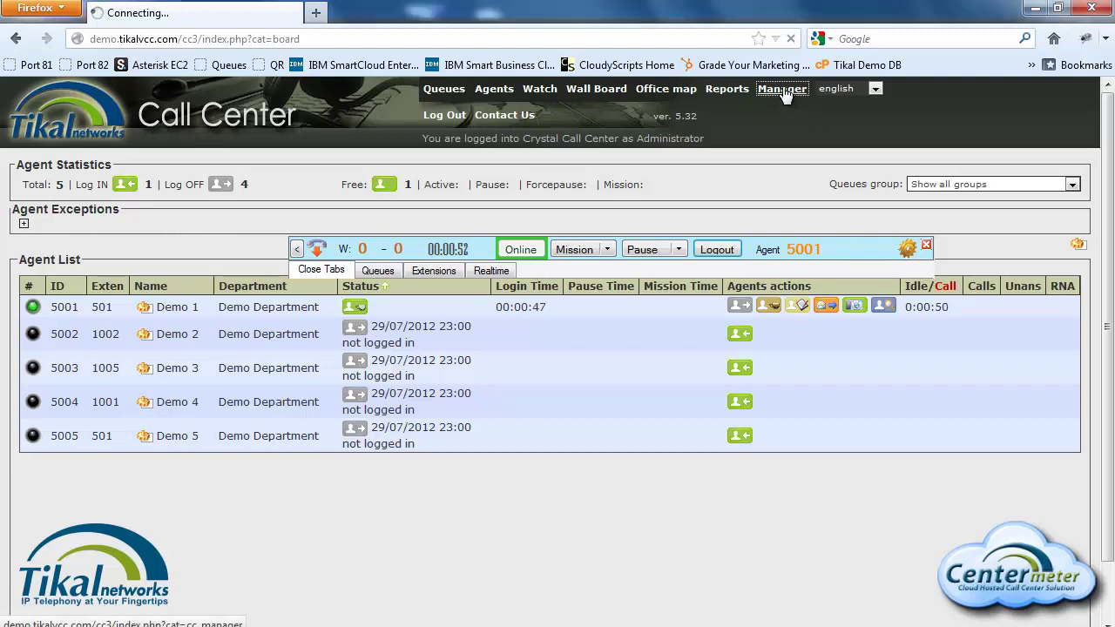
{"action": "left_click", "coordinate": [926, 245]}
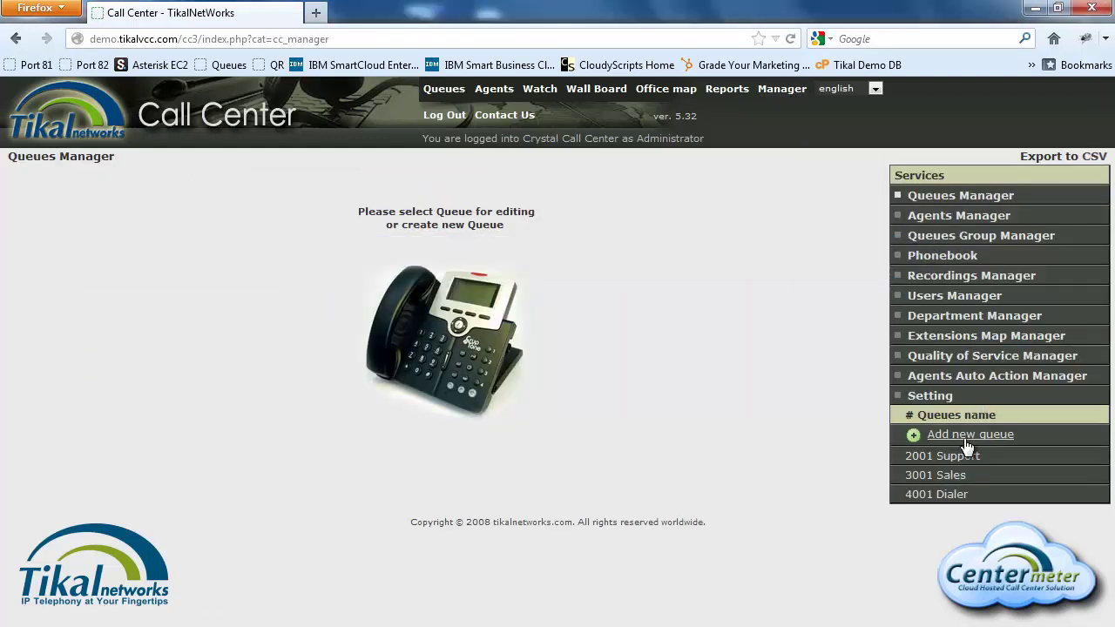
{"action": "left_click", "coordinate": [945, 318]}
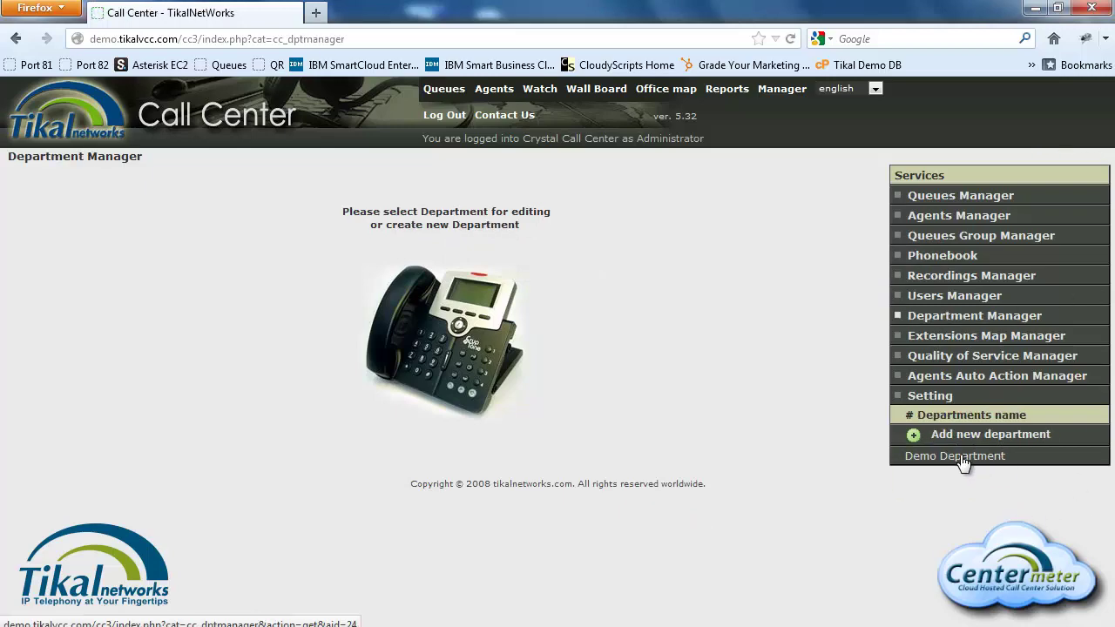
{"action": "left_click", "coordinate": [963, 460]}
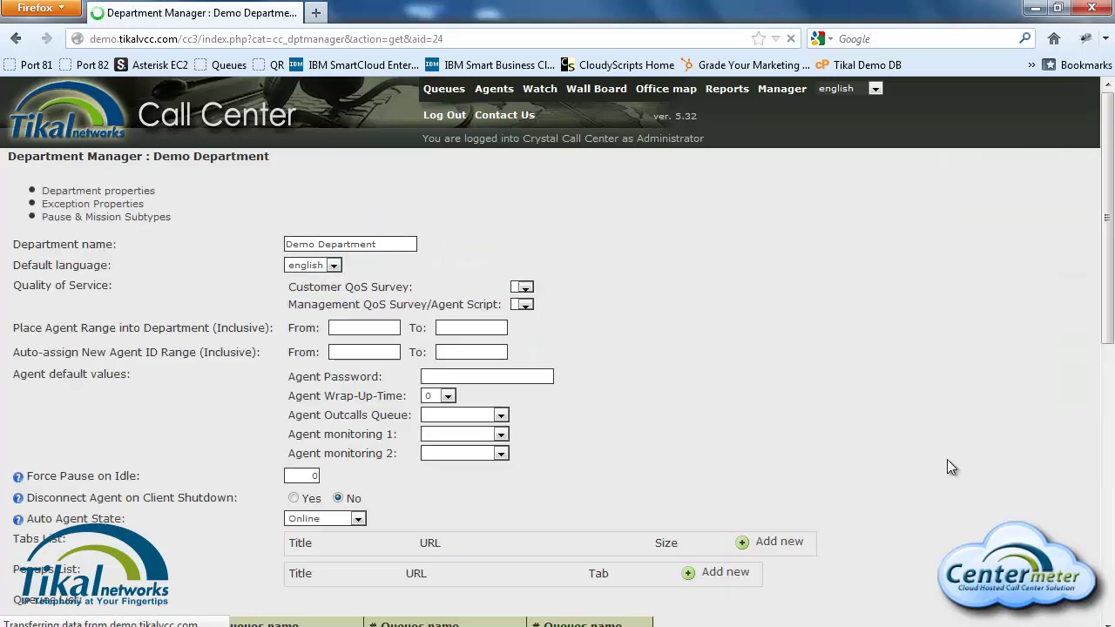
{"action": "scroll", "coordinate": [813, 344], "scroll_direction": "down", "scroll_amount": 2}
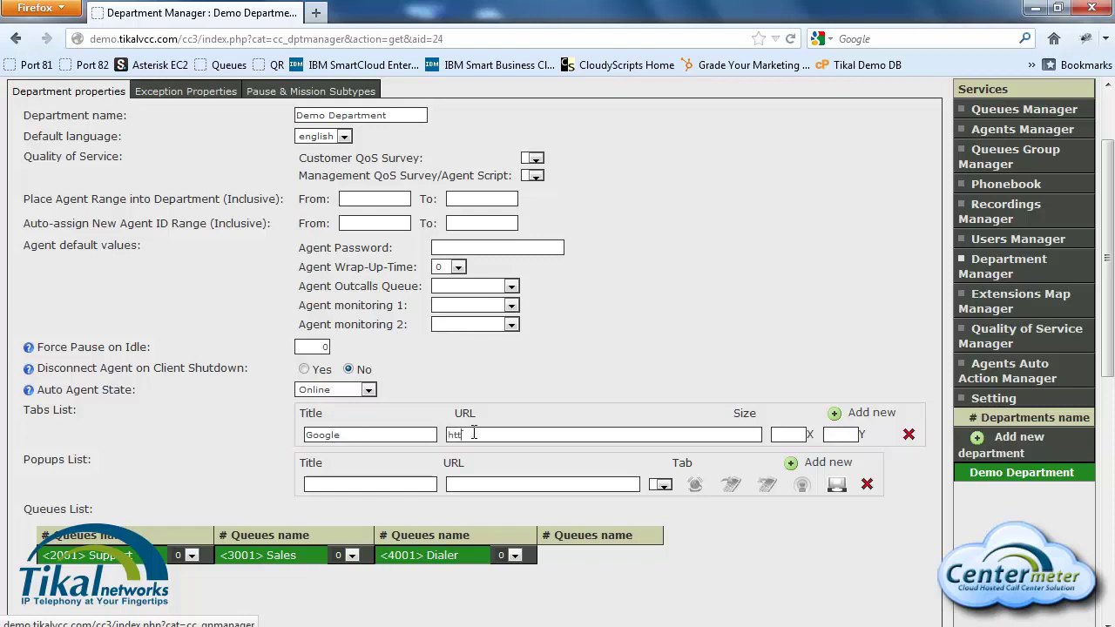
{"action": "type", "text": "ww.google.com"}
{"action": "scroll", "coordinate": [886, 489], "scroll_direction": "down", "scroll_amount": 10}
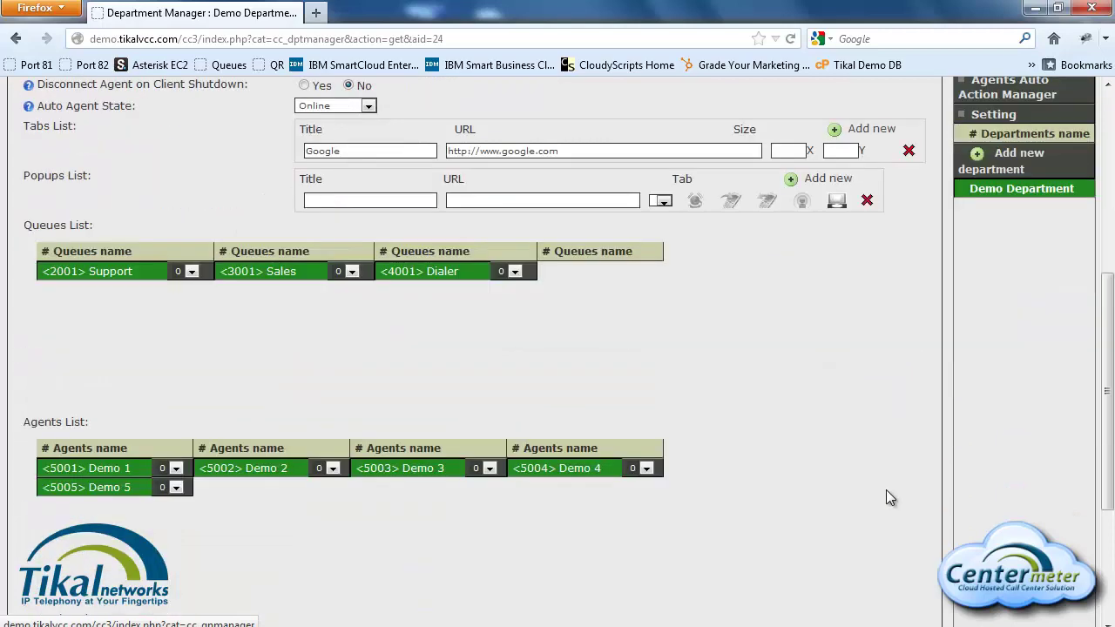
{"action": "left_click", "coordinate": [907, 600]}
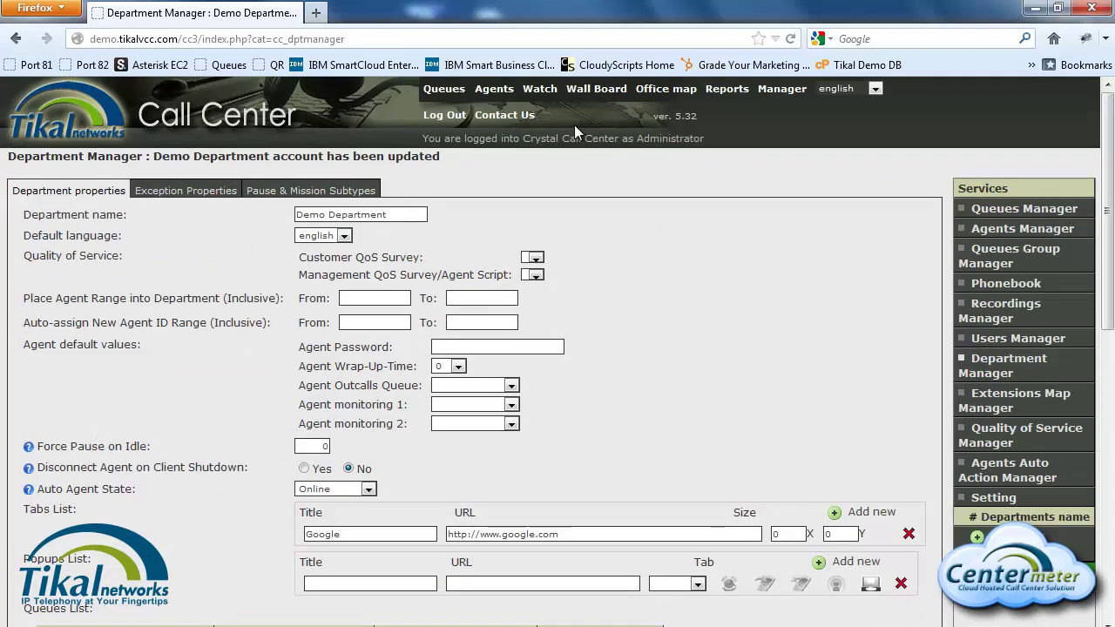
{"action": "left_click", "coordinate": [492, 91]}
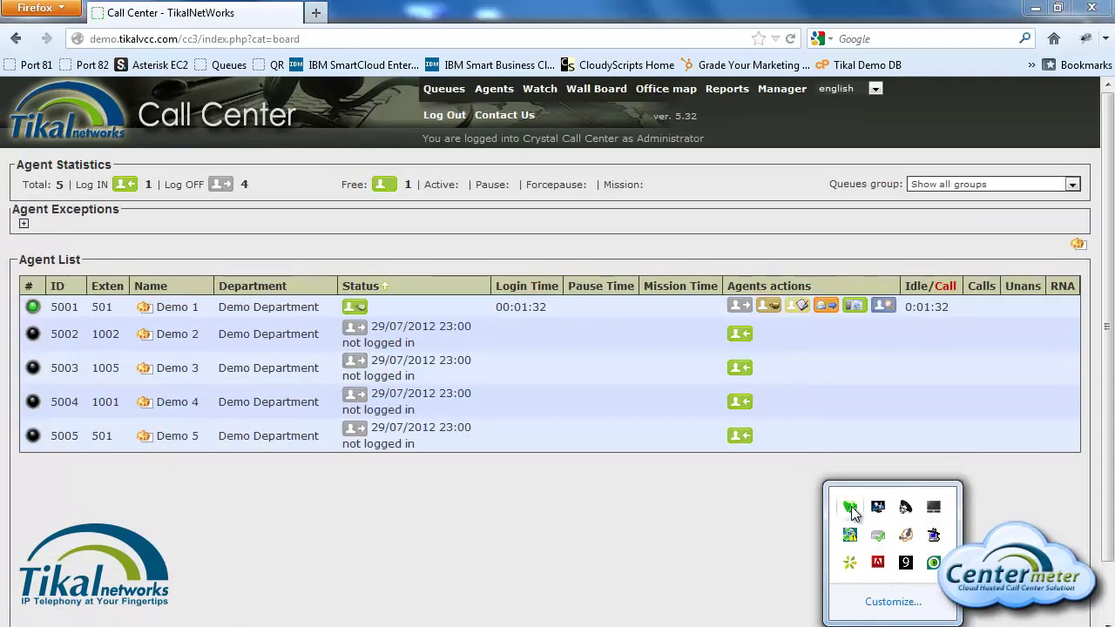
Step: Log agent 5001 out, log in as agent 5002, and view the new Google tab
{"action": "left_click", "coordinate": [713, 250]}
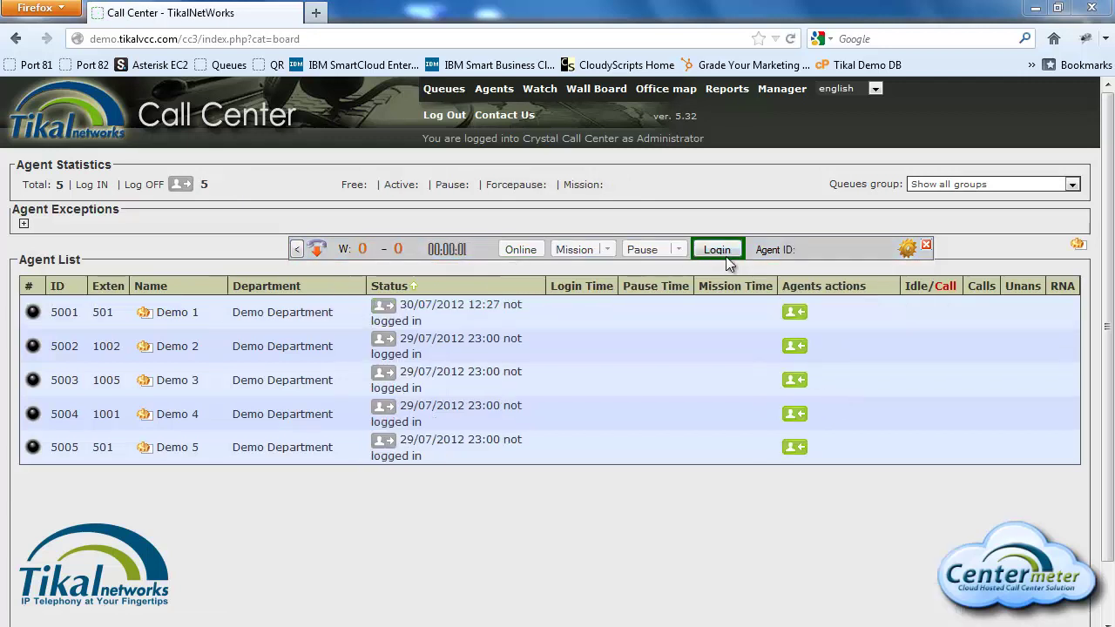
{"action": "left_click", "coordinate": [717, 250]}
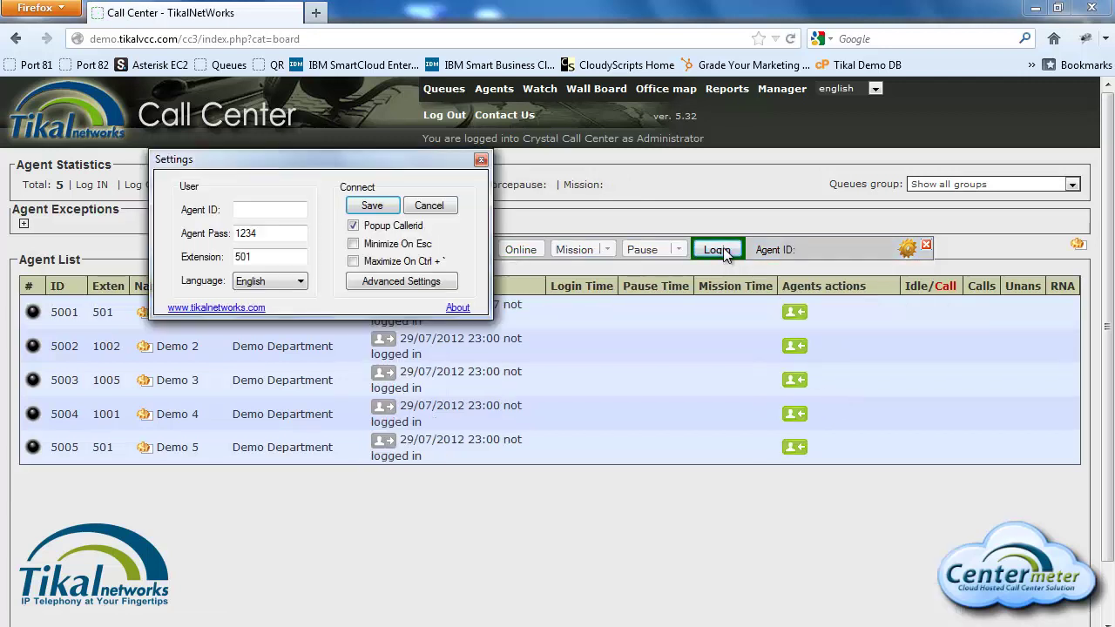
{"action": "left_click", "coordinate": [259, 211]}
{"action": "type", "text": "00"}
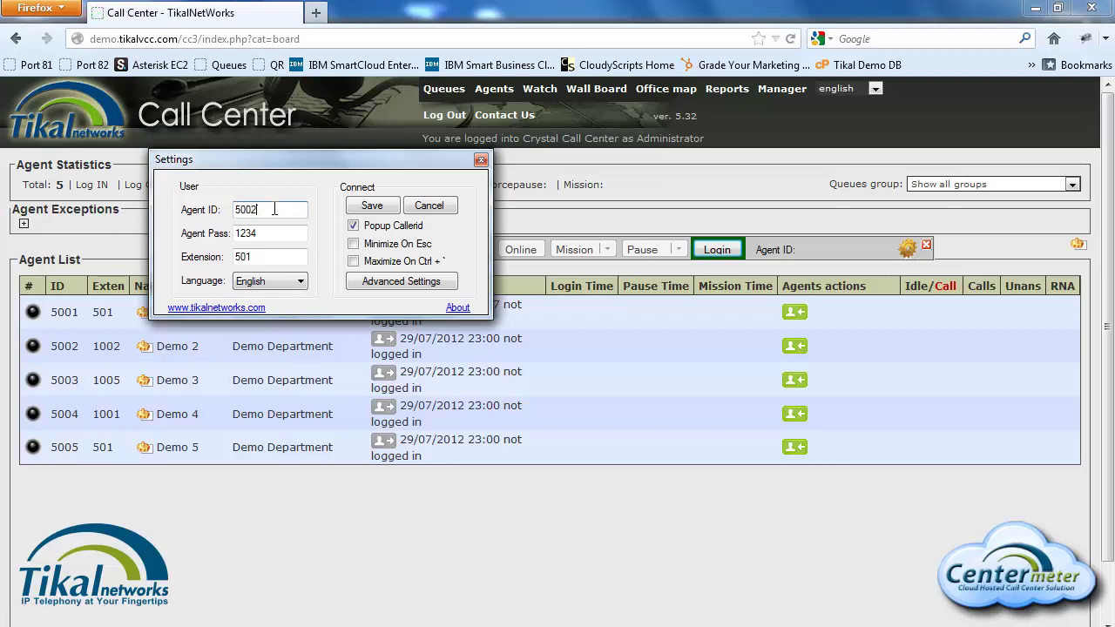
{"action": "left_click", "coordinate": [726, 249]}
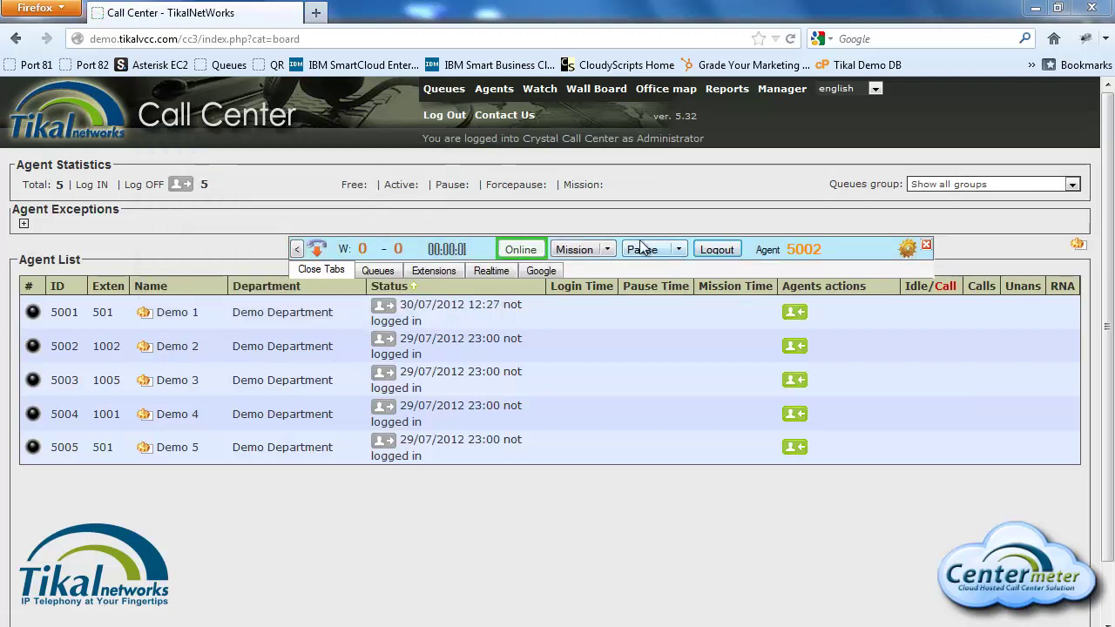
{"action": "left_click", "coordinate": [541, 270]}
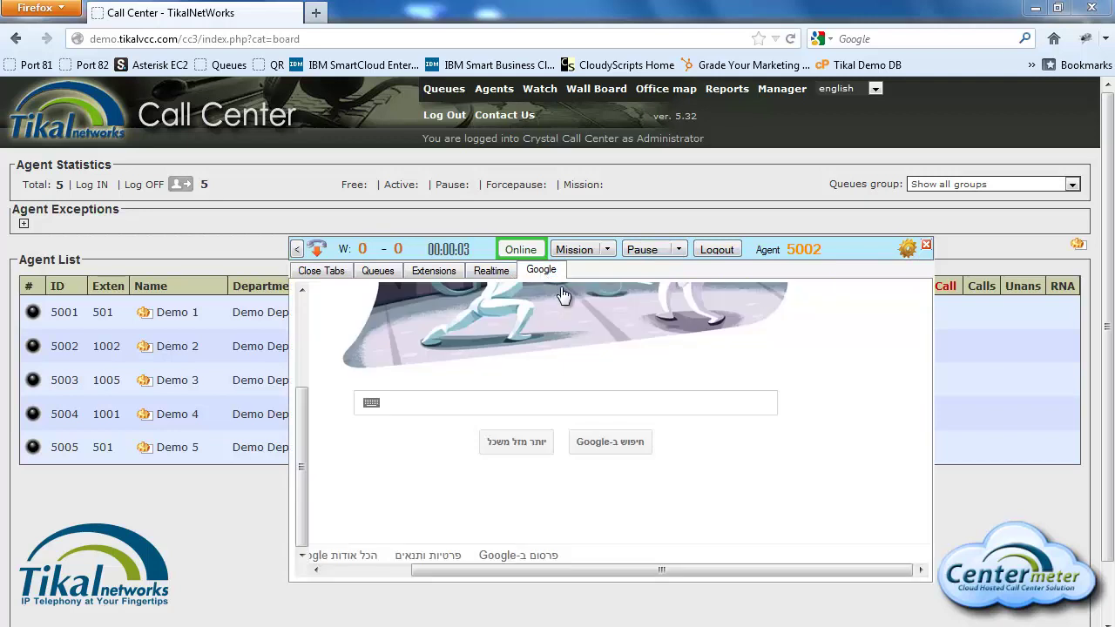